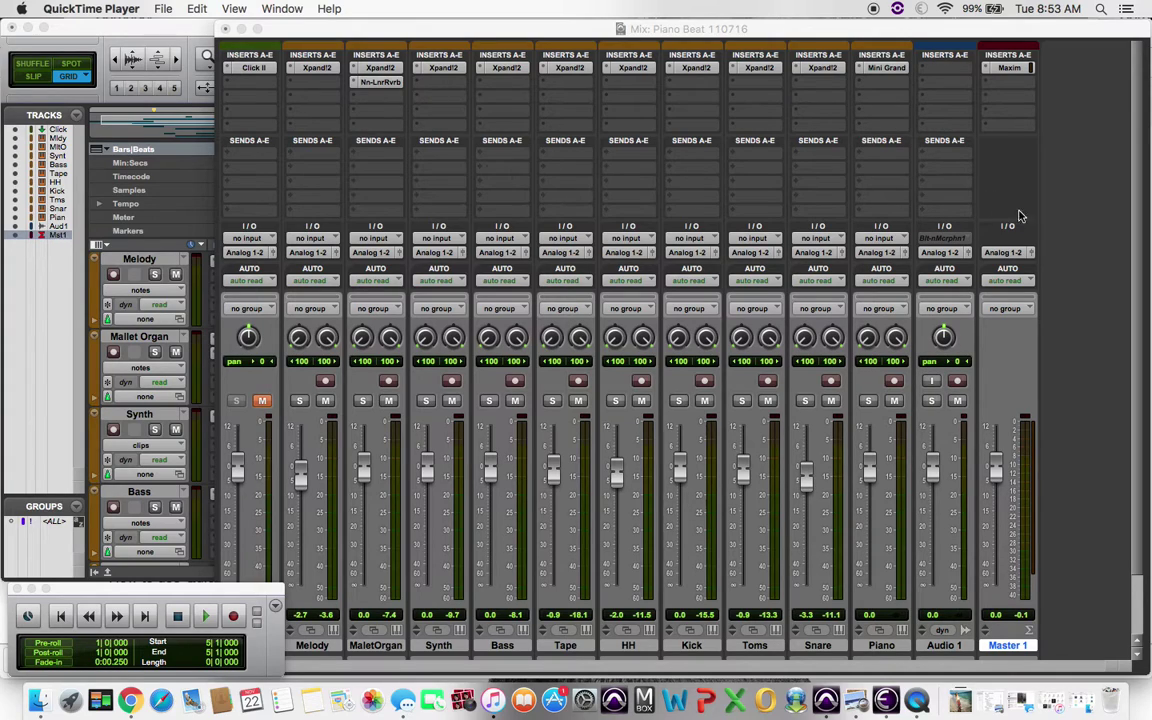
# Play the Piano Beat 110716 mix through, then switch from the mixer to the Edit window
pyautogui.click(1067, 230)
pyautogui.press('space')
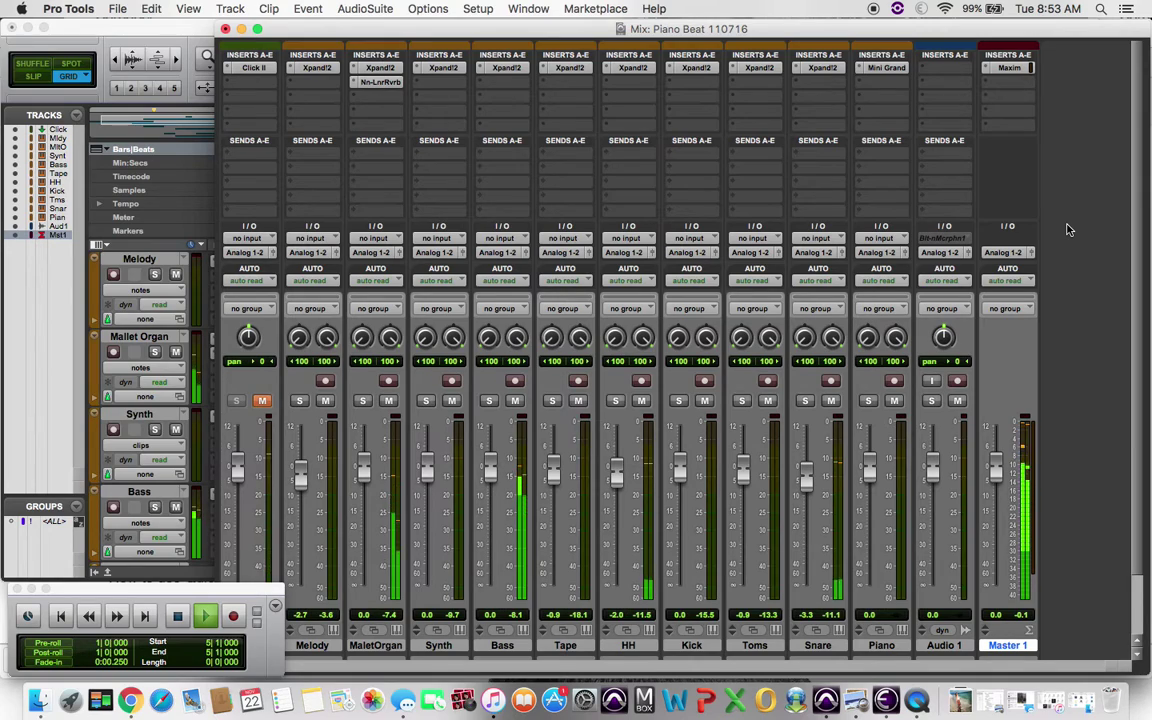
pyautogui.press('space')
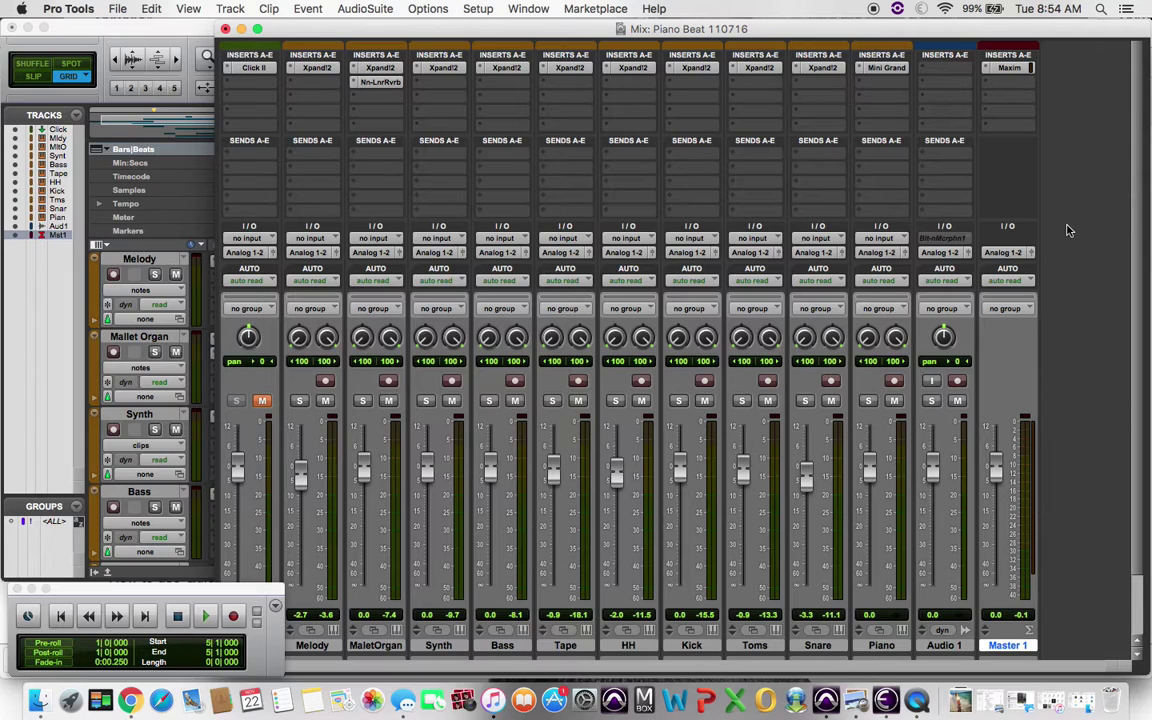
pyautogui.press('super+equal')
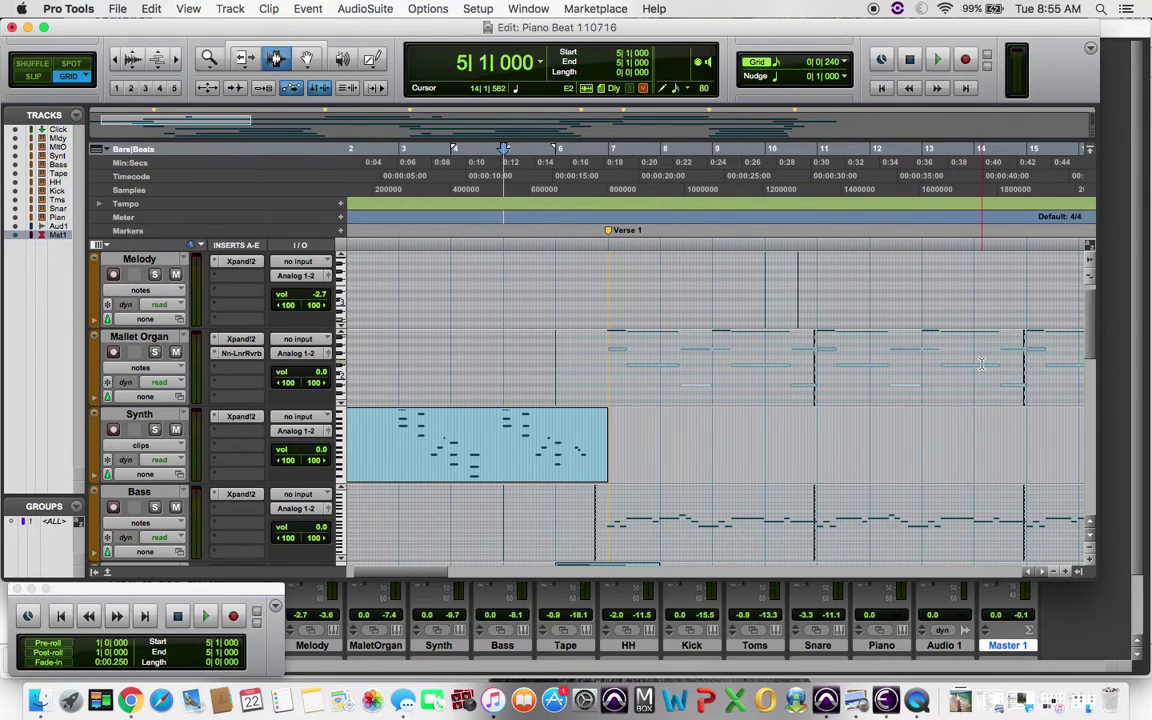
# Solo the Mallet Organ track and play it from the Verse 1 marker at bar 6
pyautogui.hscroll(10, 962, 358)
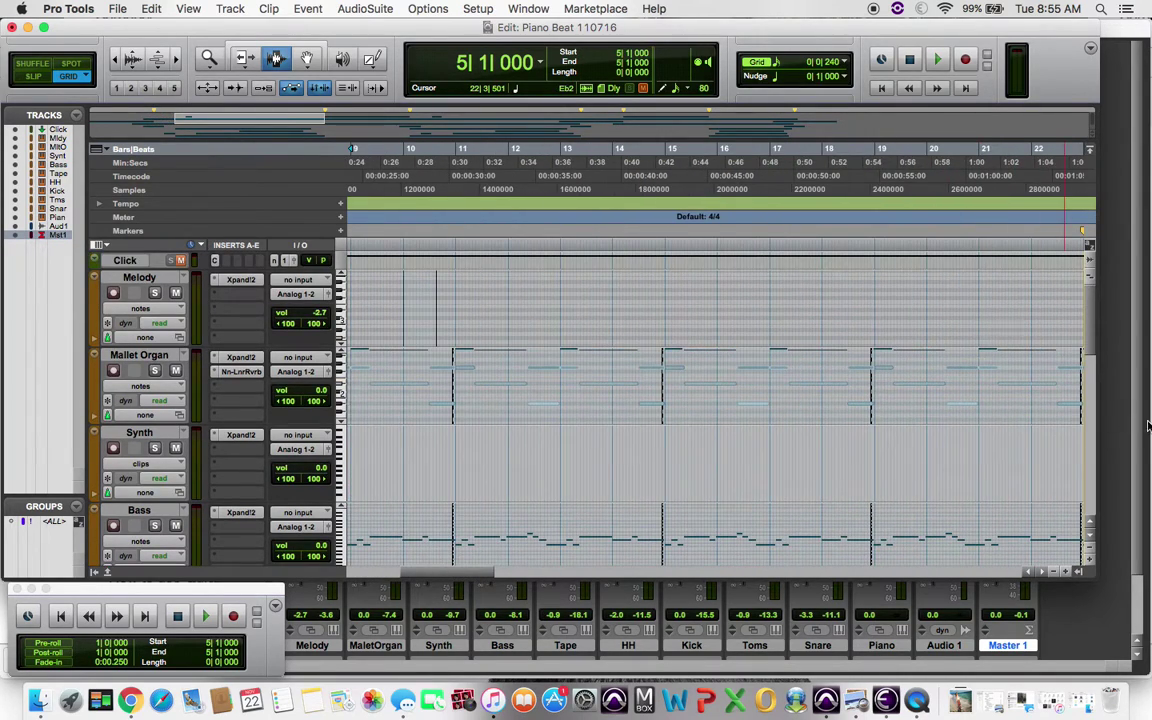
pyautogui.hscroll(-11, 1075, 385)
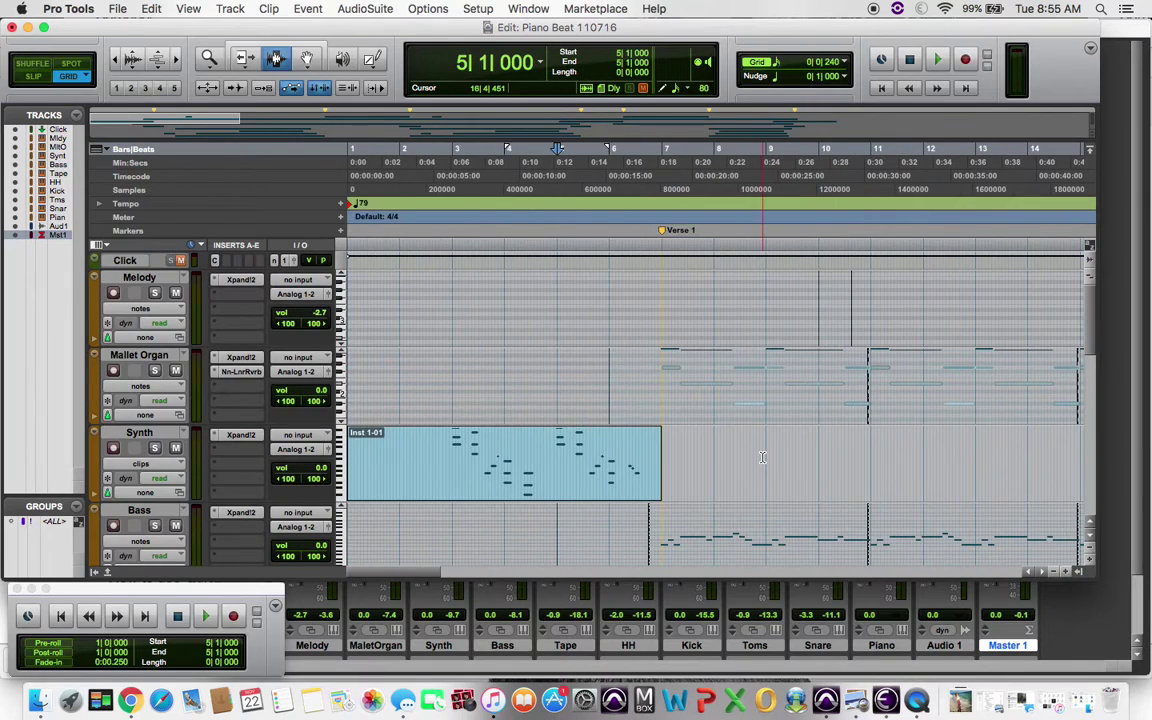
pyautogui.click(154, 370)
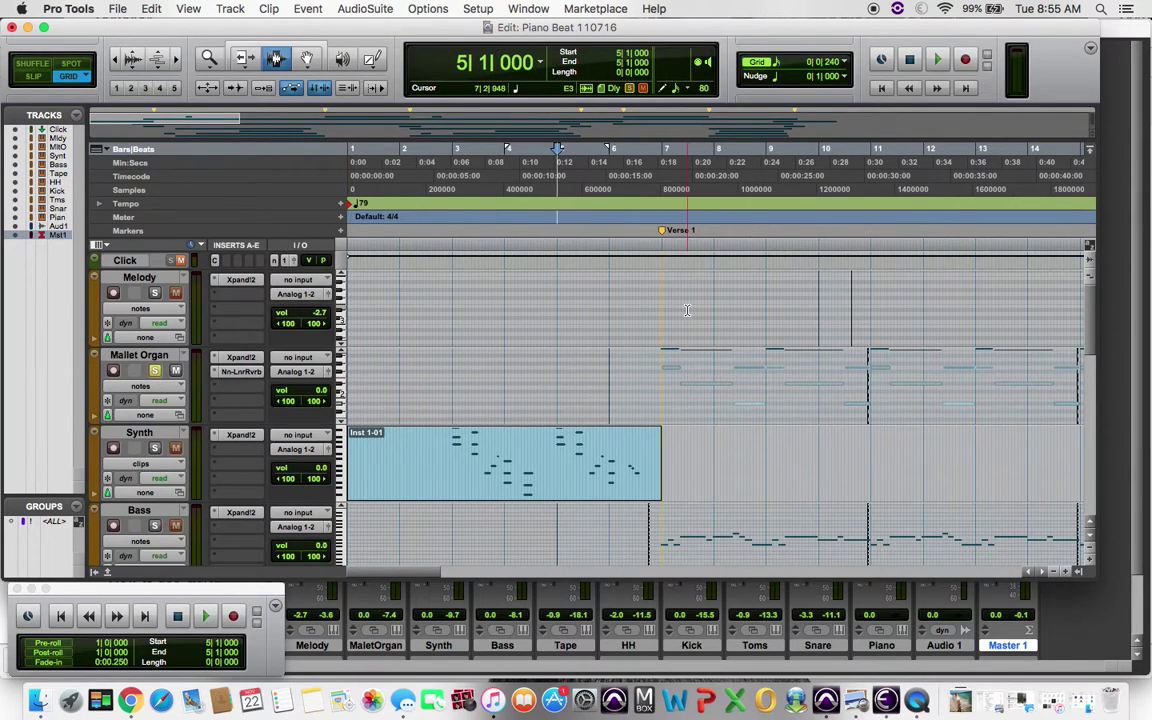
pyautogui.click(658, 231)
pyautogui.press('space')
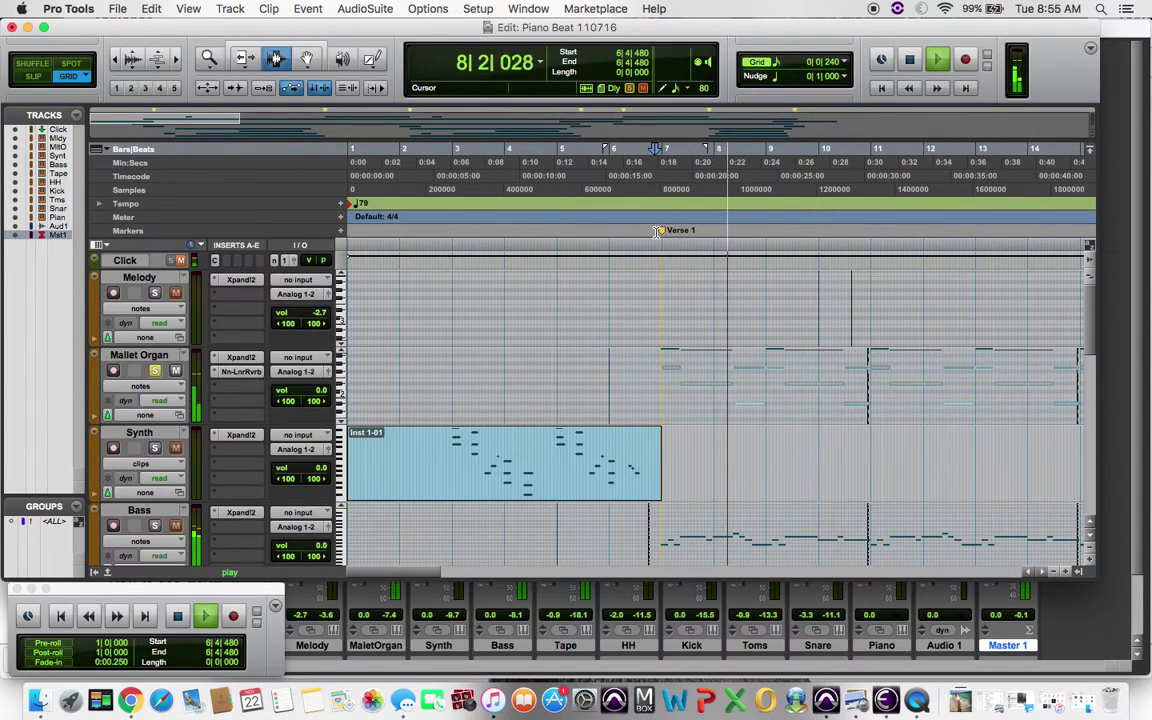
pyautogui.press('space')
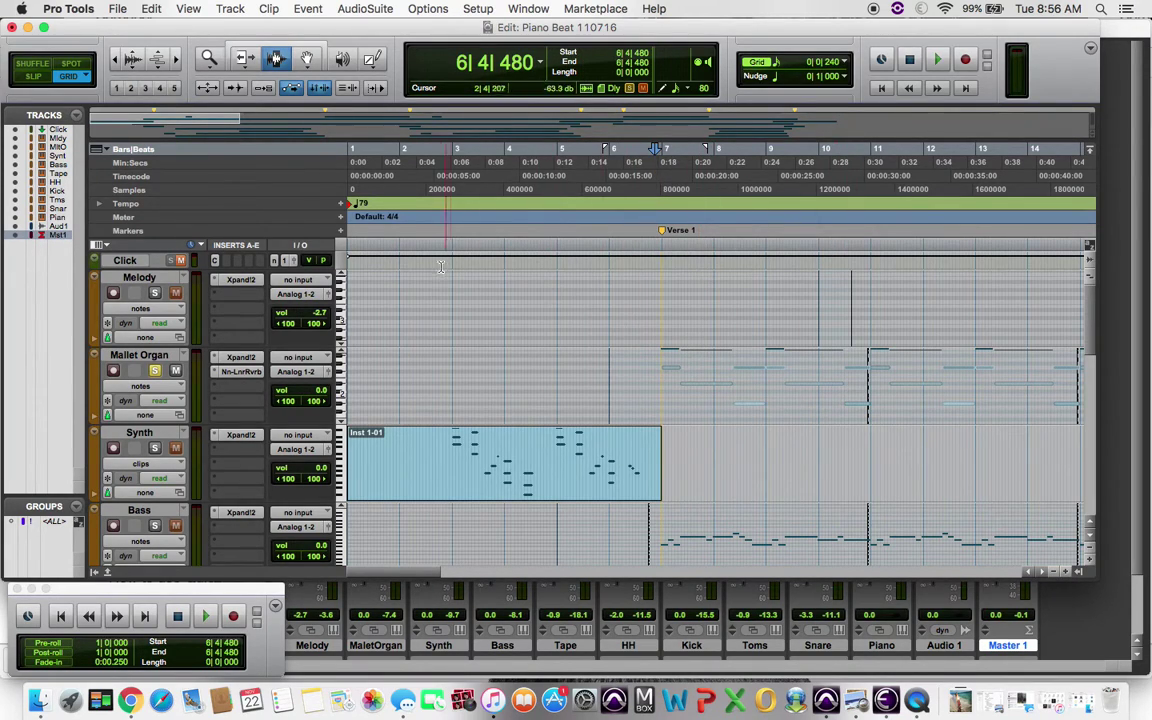
# Unsolo Mallet Organ and play the full mix from 2|4|000
pyautogui.click(439, 228)
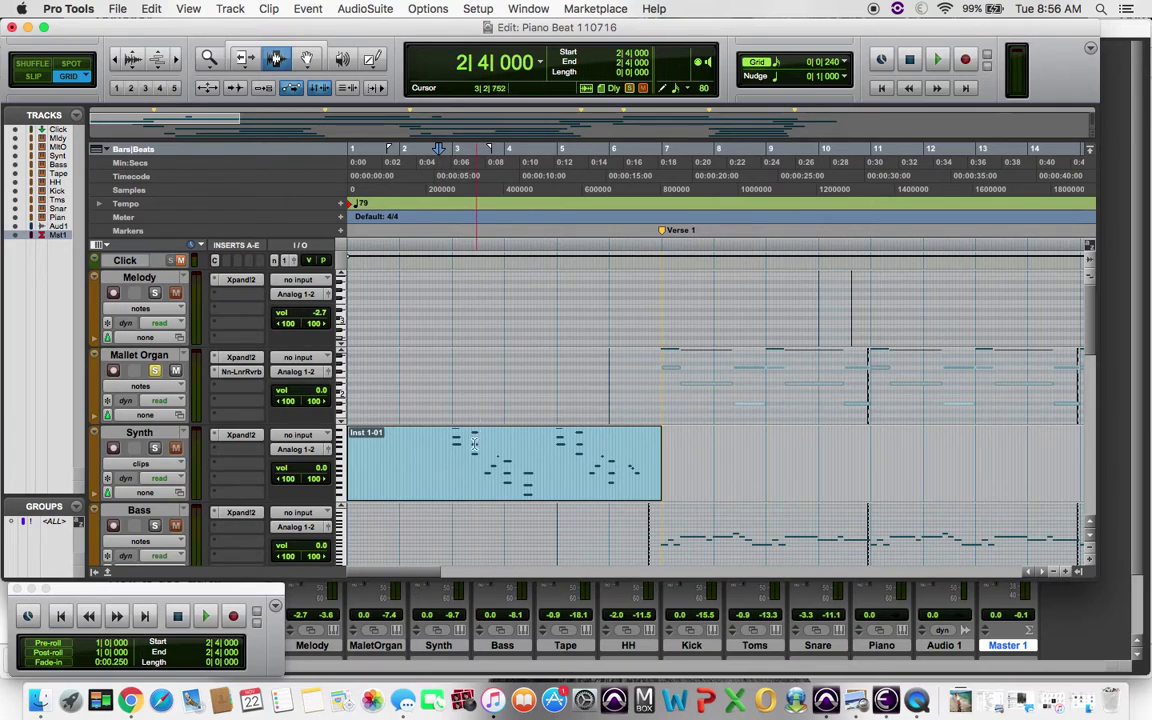
pyautogui.click(156, 372)
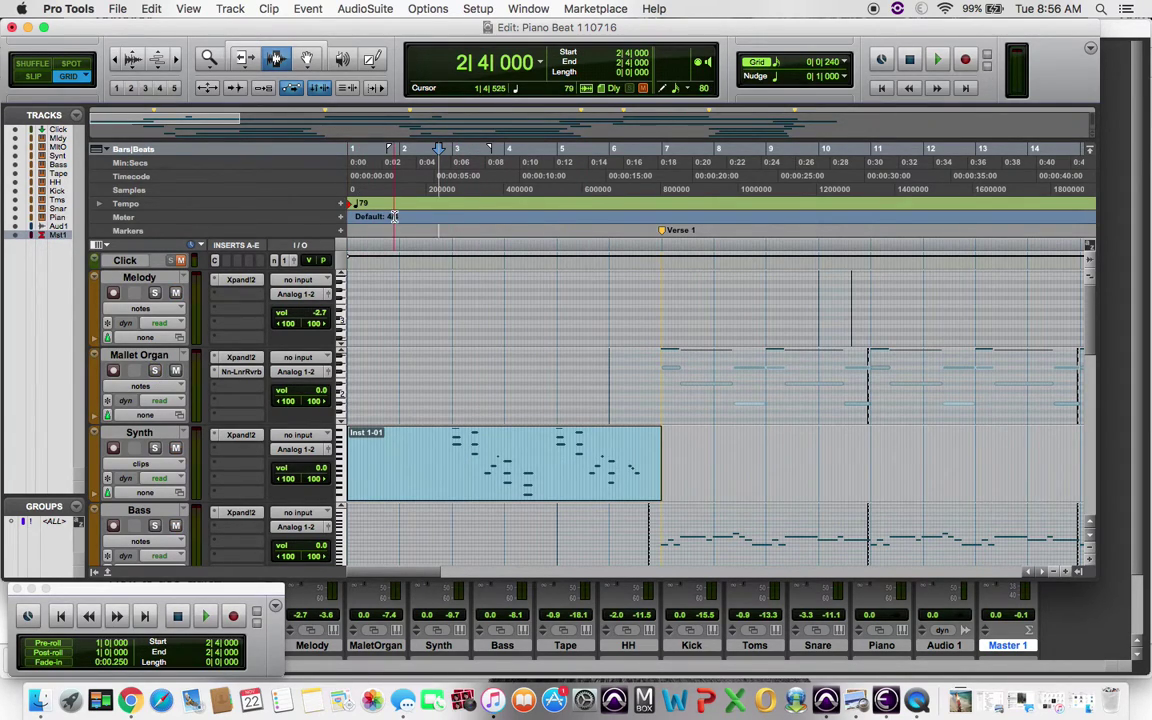
pyautogui.press('space')
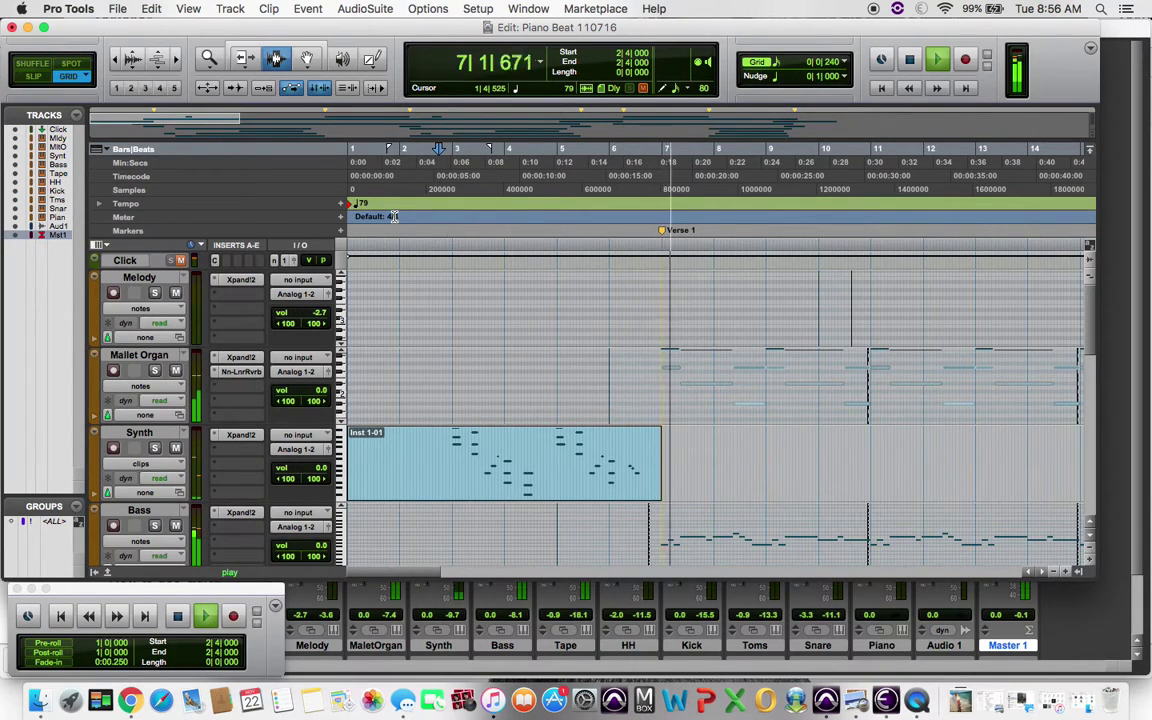
pyautogui.press('space')
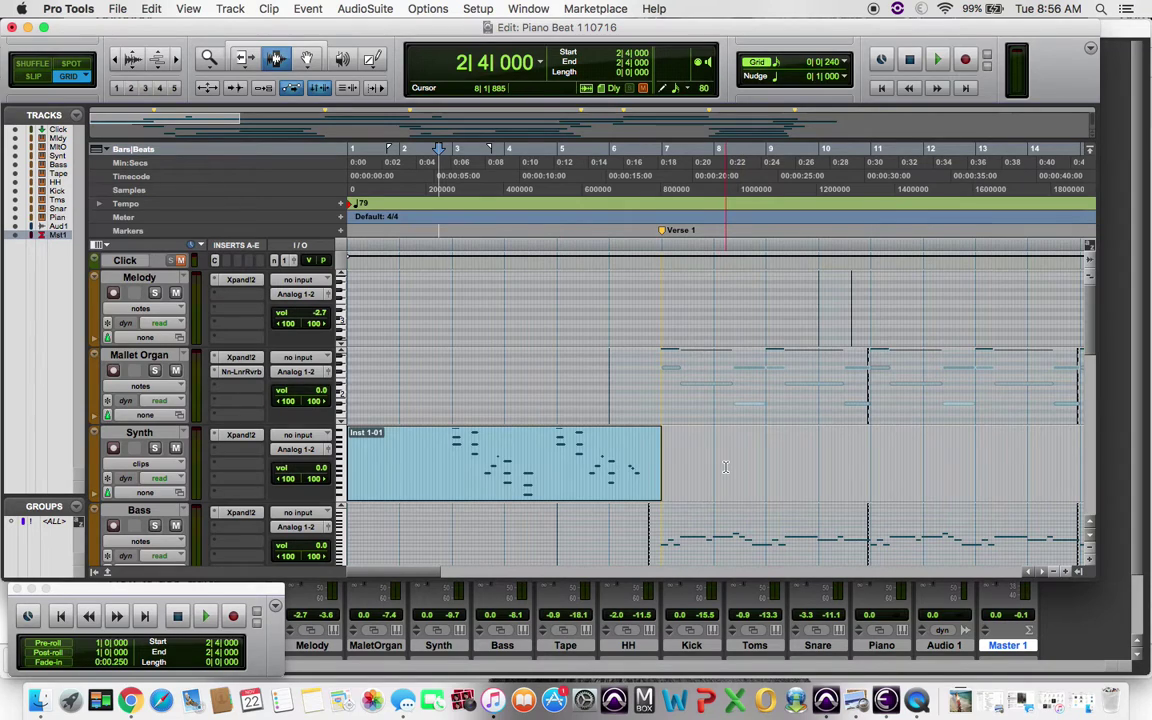
# Solo the Bass track and play it from 6|4|000, just before Verse 1
pyautogui.scroll(-5, 726, 468)
pyautogui.scroll(-4, 726, 468)
pyautogui.scroll(9, 726, 468)
pyautogui.click(154, 526)
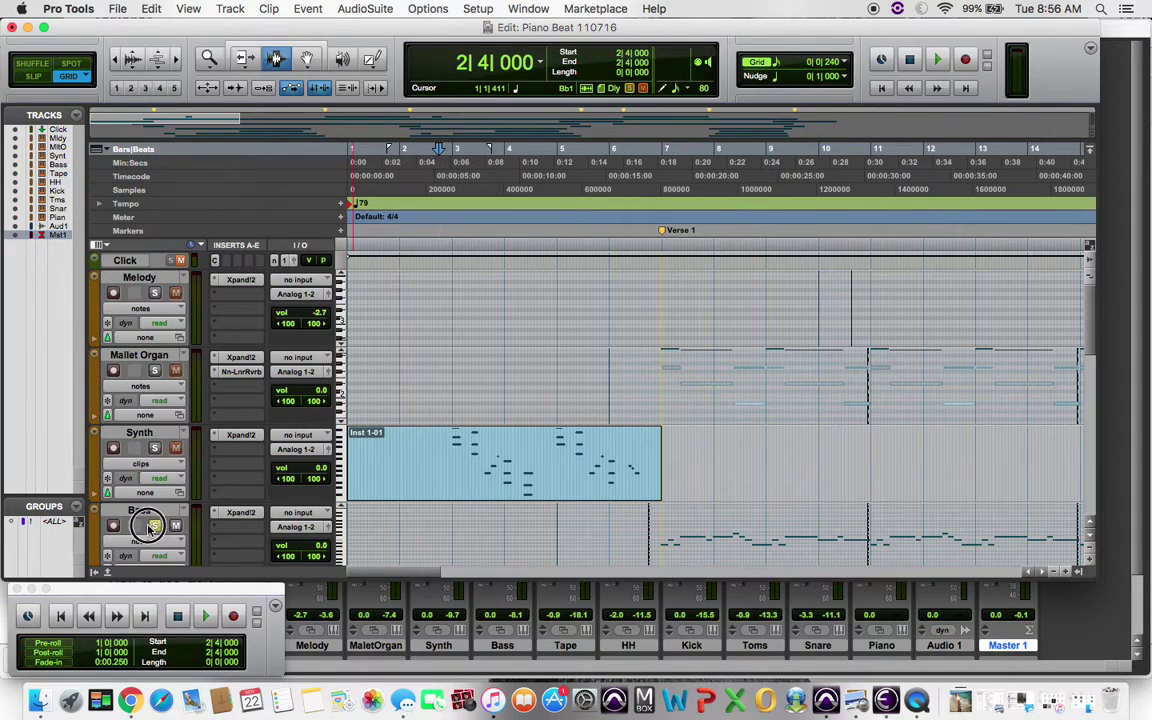
pyautogui.click(650, 214)
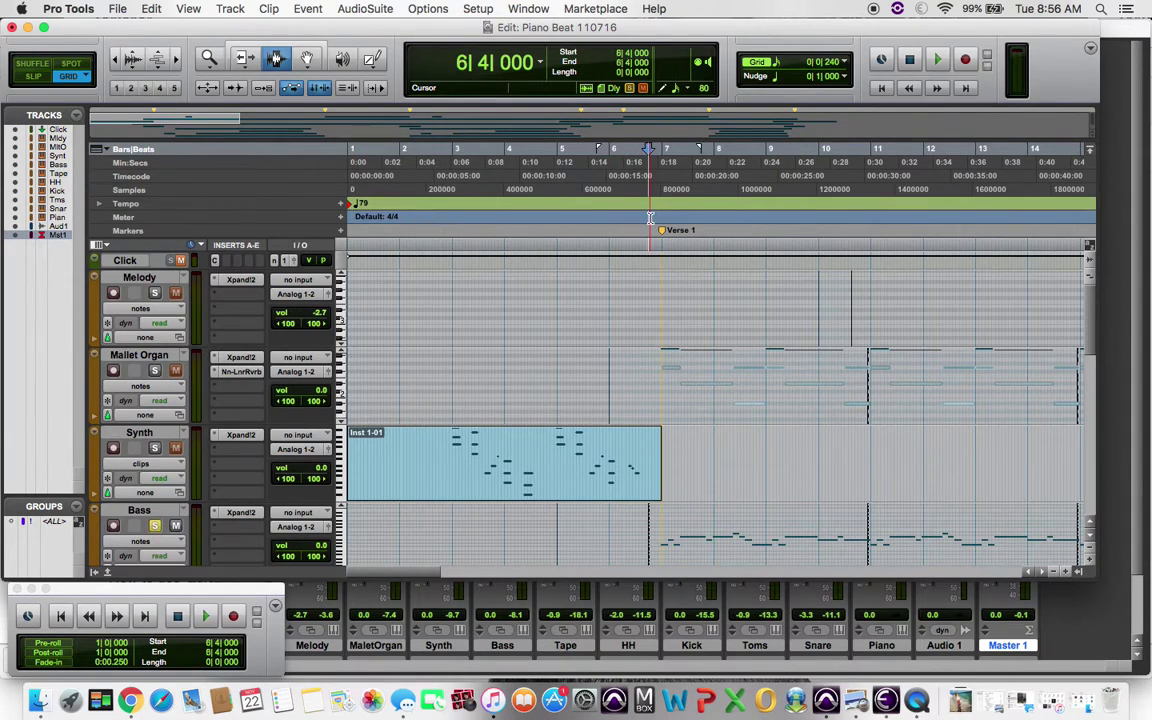
pyautogui.press('space')
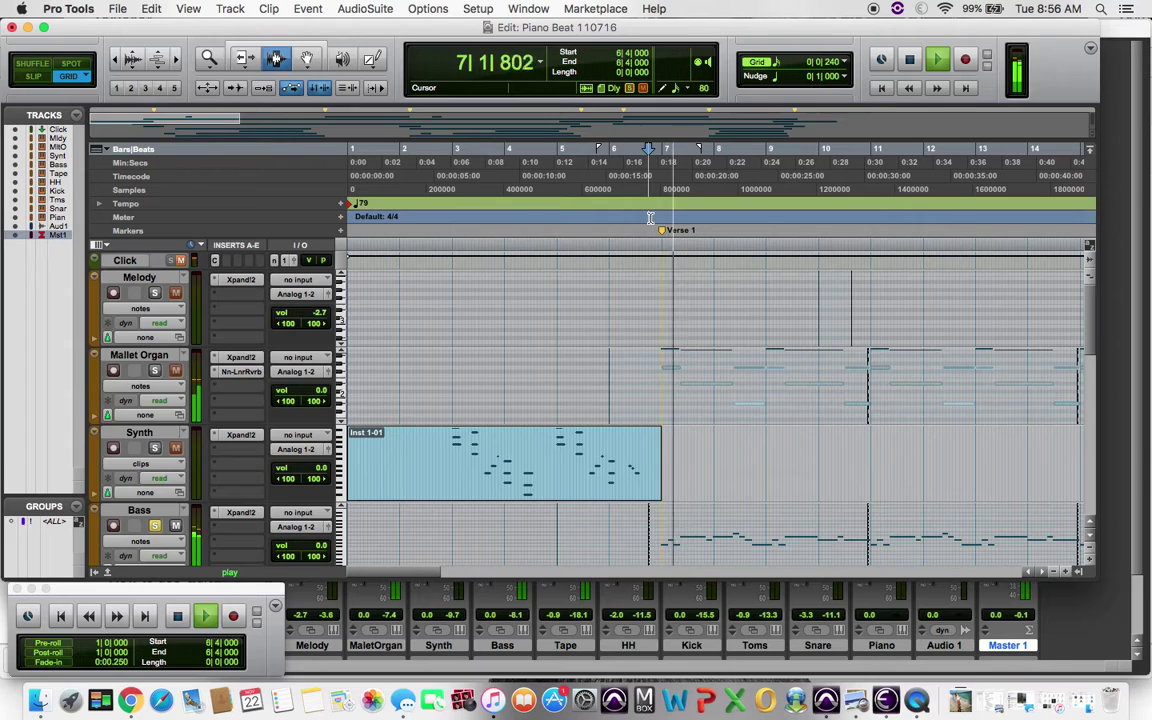
pyautogui.hscroll(1, 929, 410)
pyautogui.hscroll(3, 929, 410)
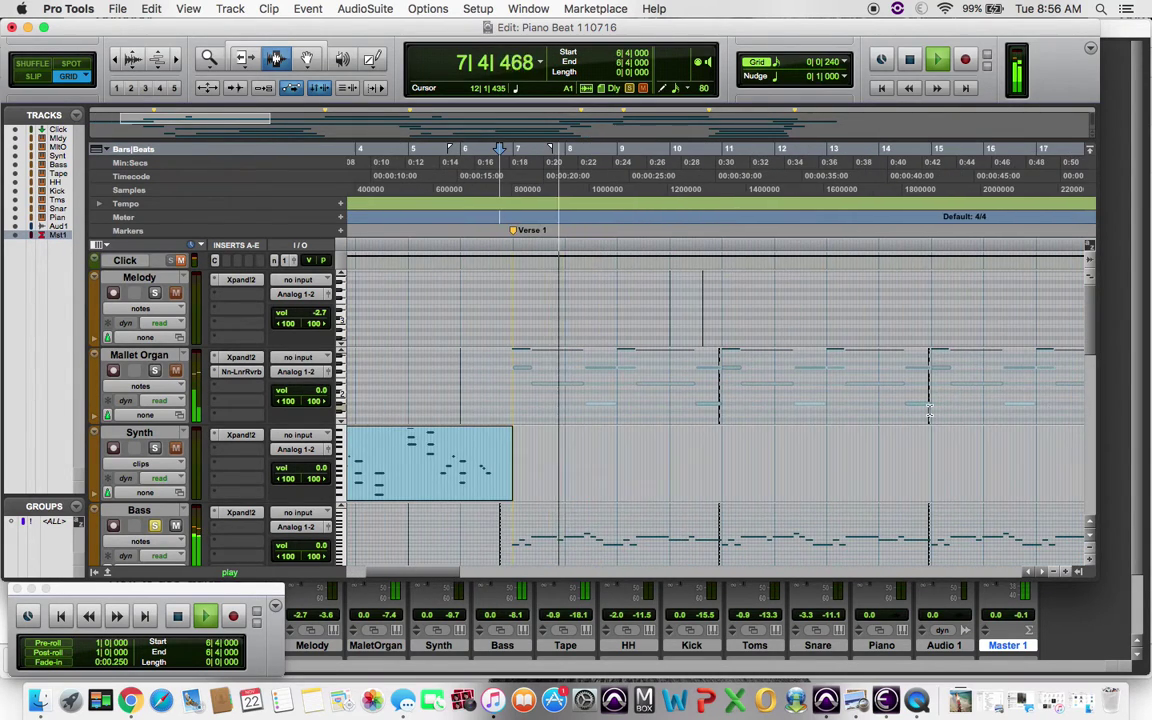
pyautogui.scroll(-1, 929, 410)
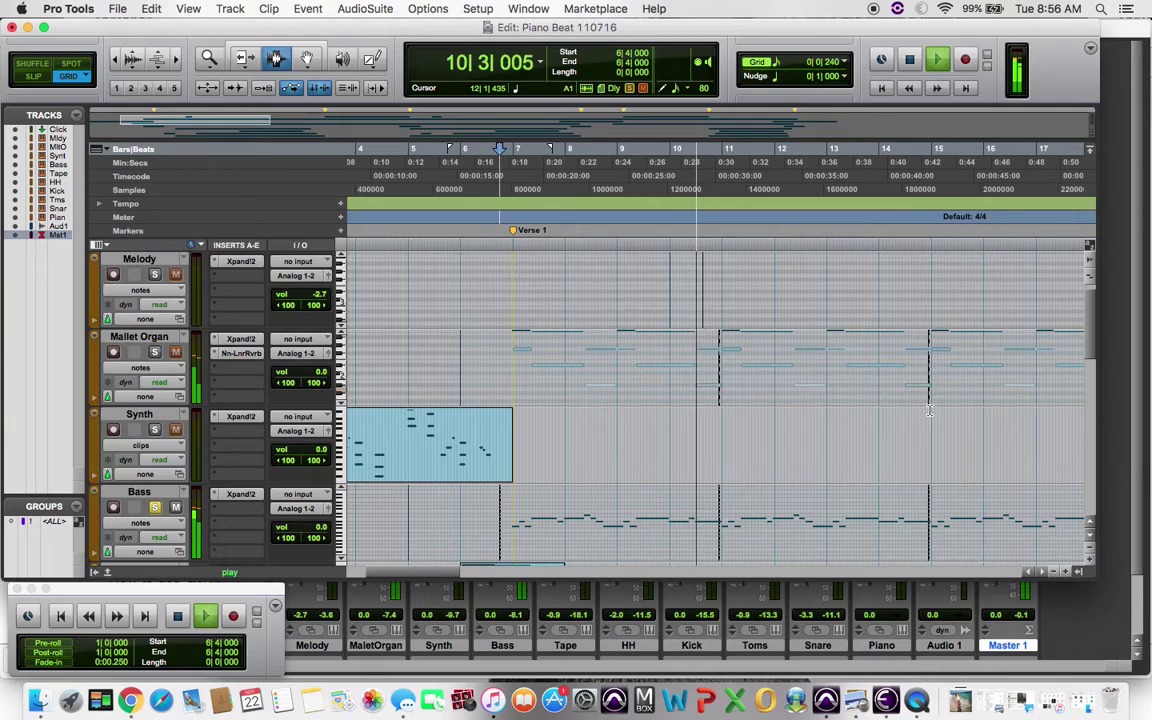
pyautogui.press('space')
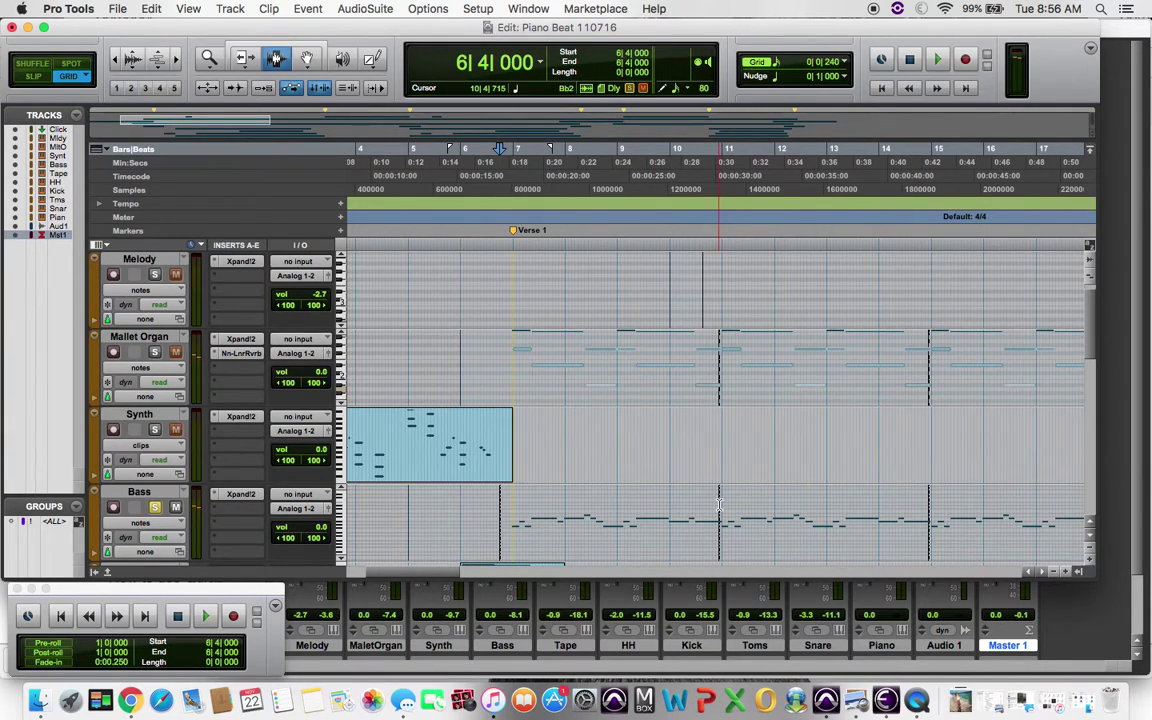
pyautogui.hscroll(-5, 719, 503)
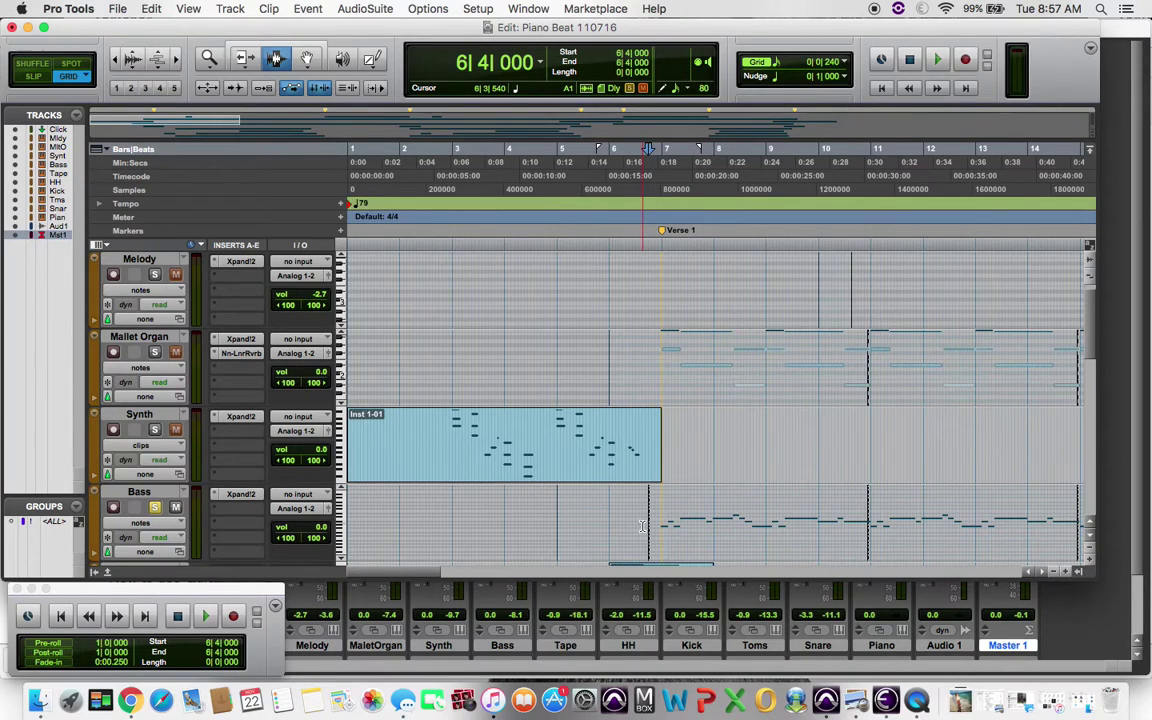
# Select the Bass notes from 6|3 to 8|4|240, review them in the MIDI Editor, then close it
pyautogui.moveTo(636, 530); pyautogui.dragTo(755, 528)
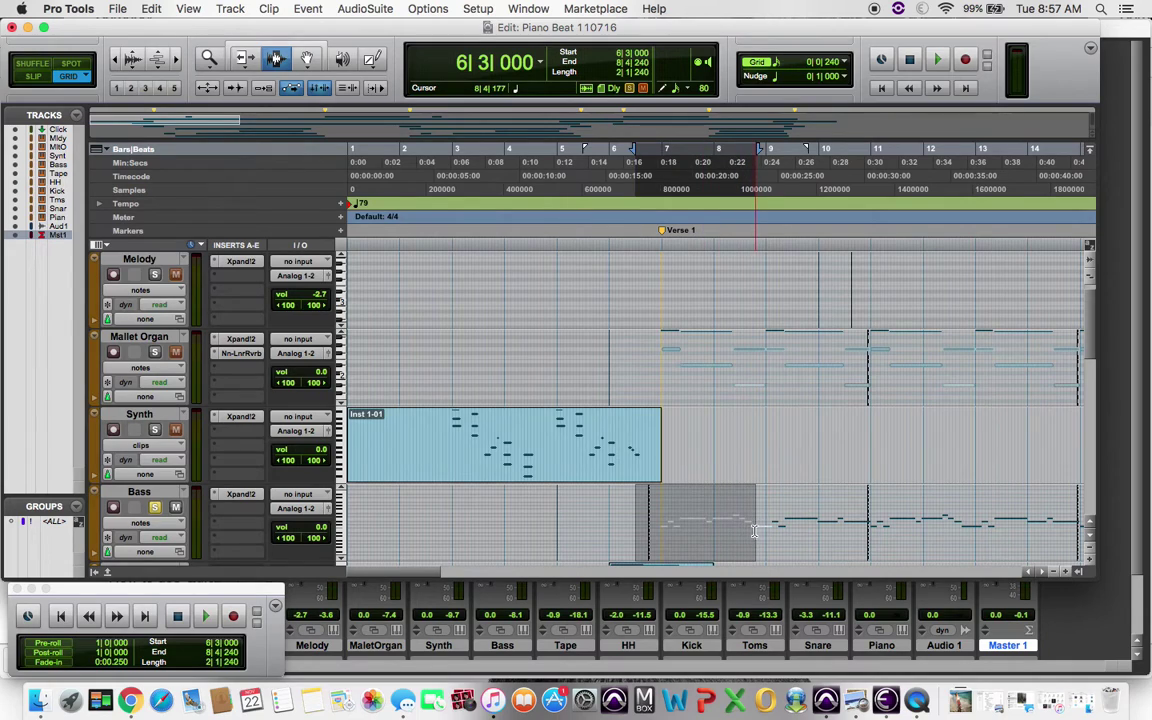
pyautogui.click(527, 9)
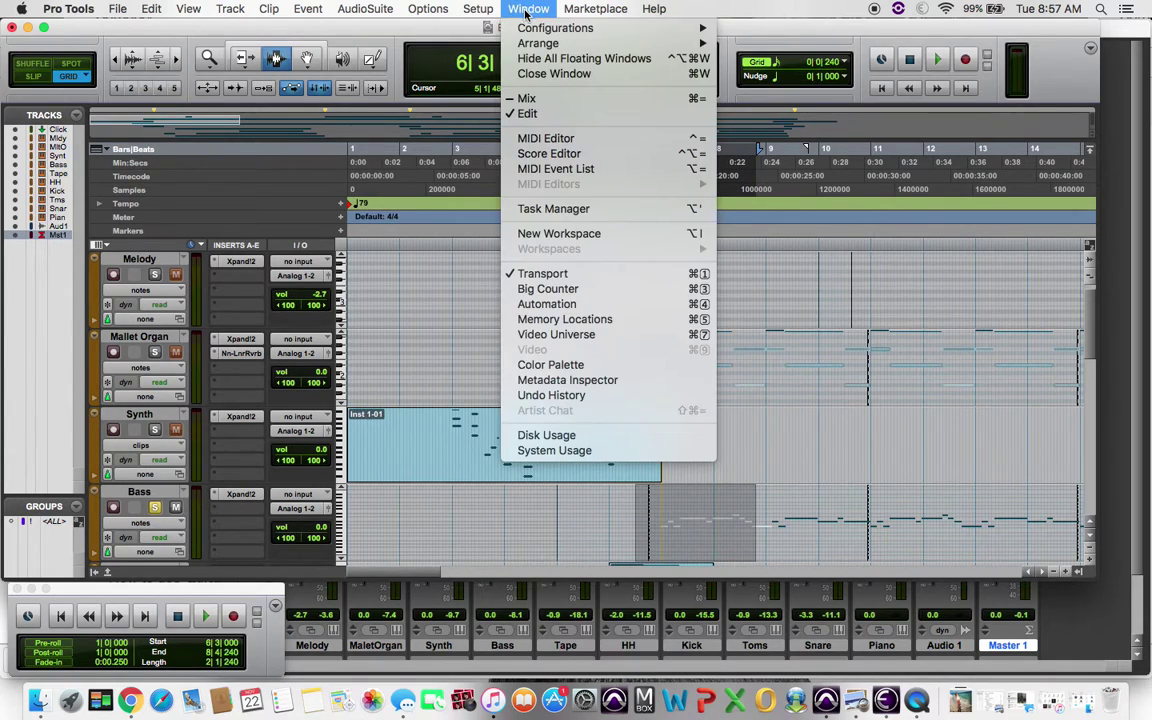
pyautogui.click(592, 141)
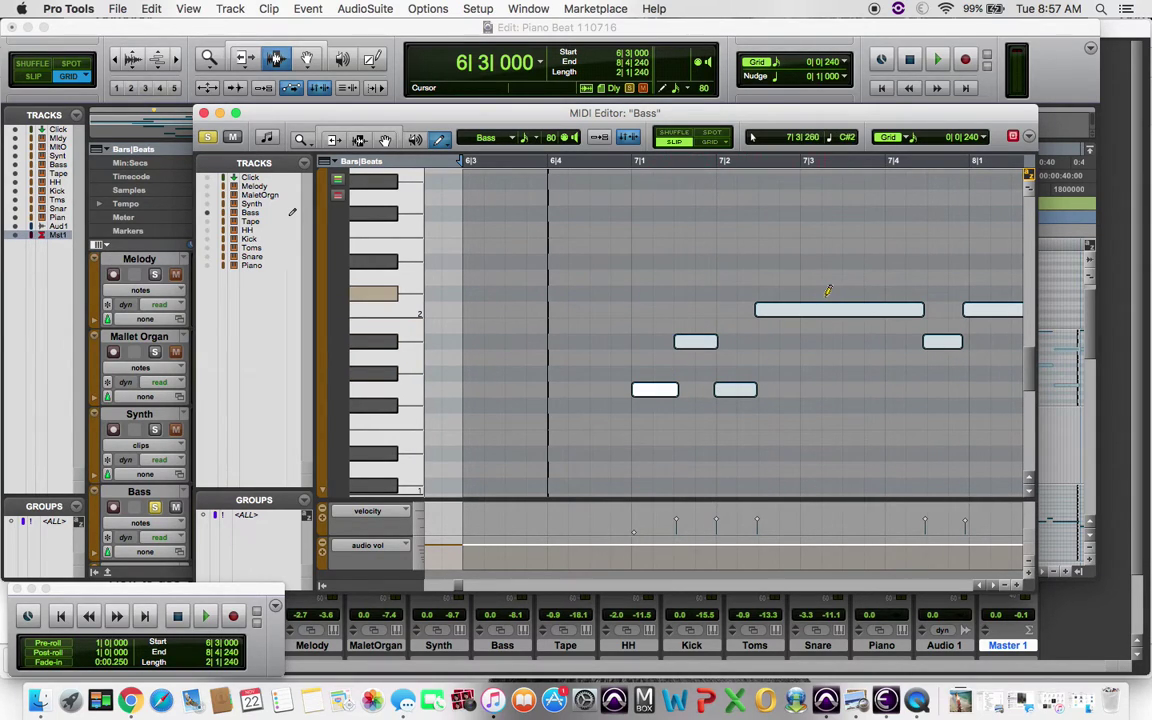
pyautogui.click(204, 114)
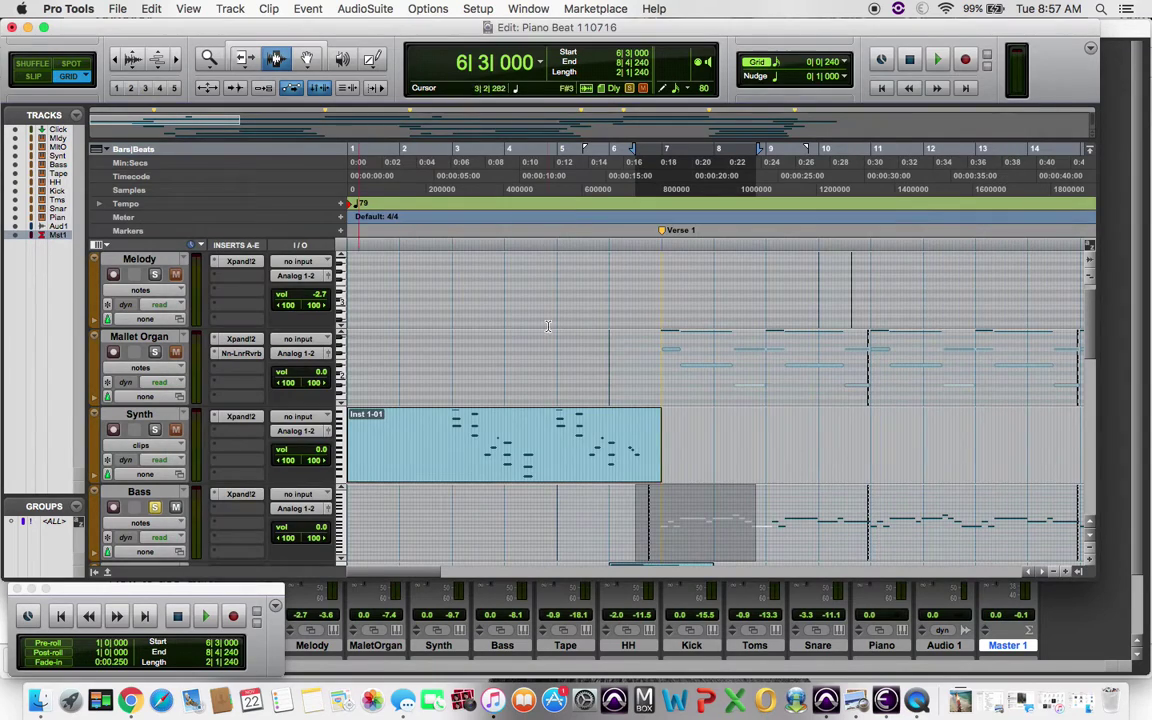
# Unsolo Bass, solo the Tape track, and play it from 5|3|240
pyautogui.click(156, 507)
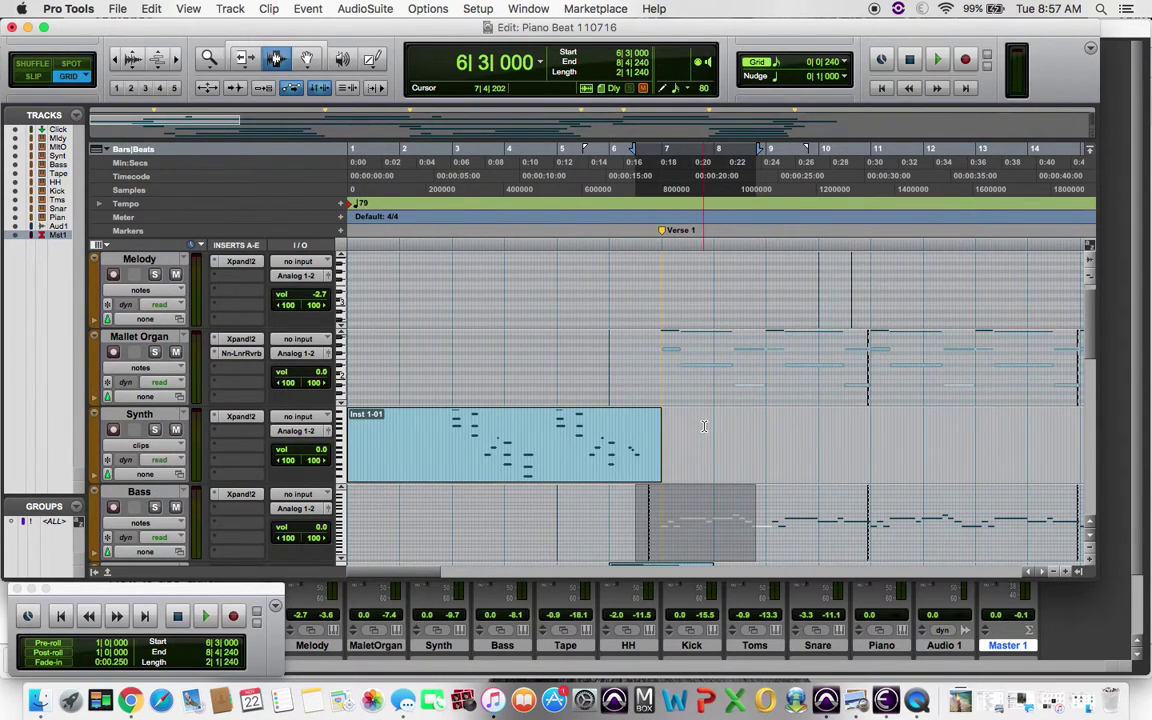
pyautogui.scroll(-1, 700, 400)
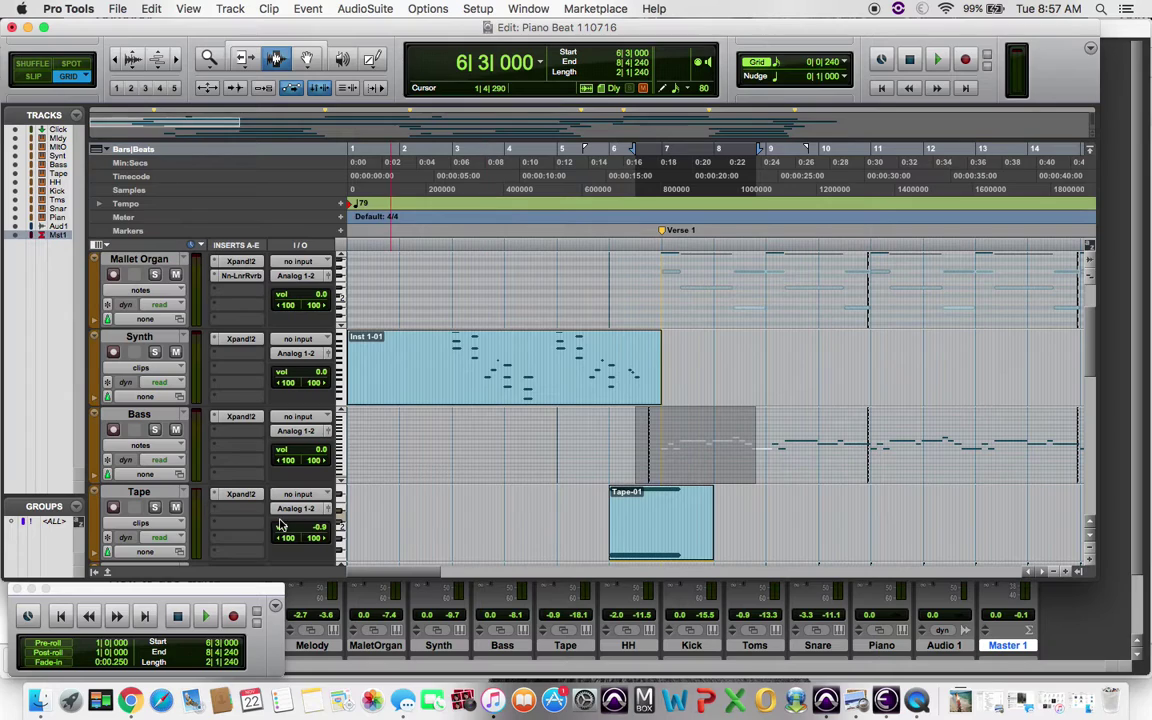
pyautogui.click(154, 507)
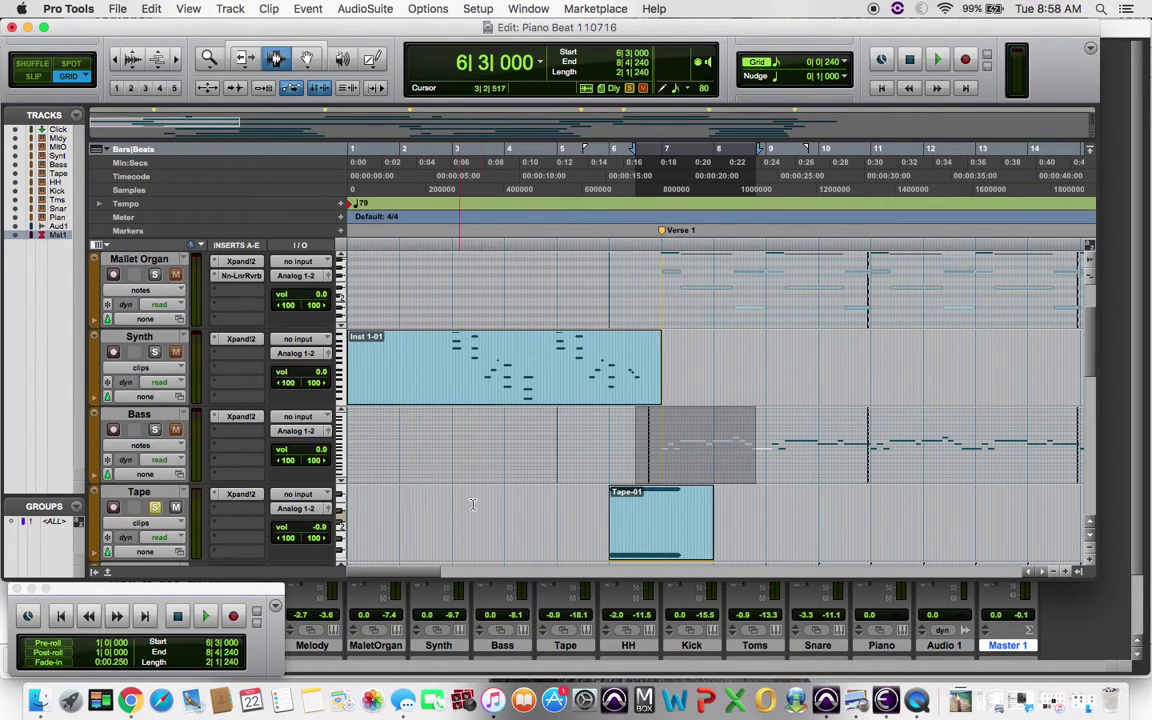
pyautogui.click(585, 203)
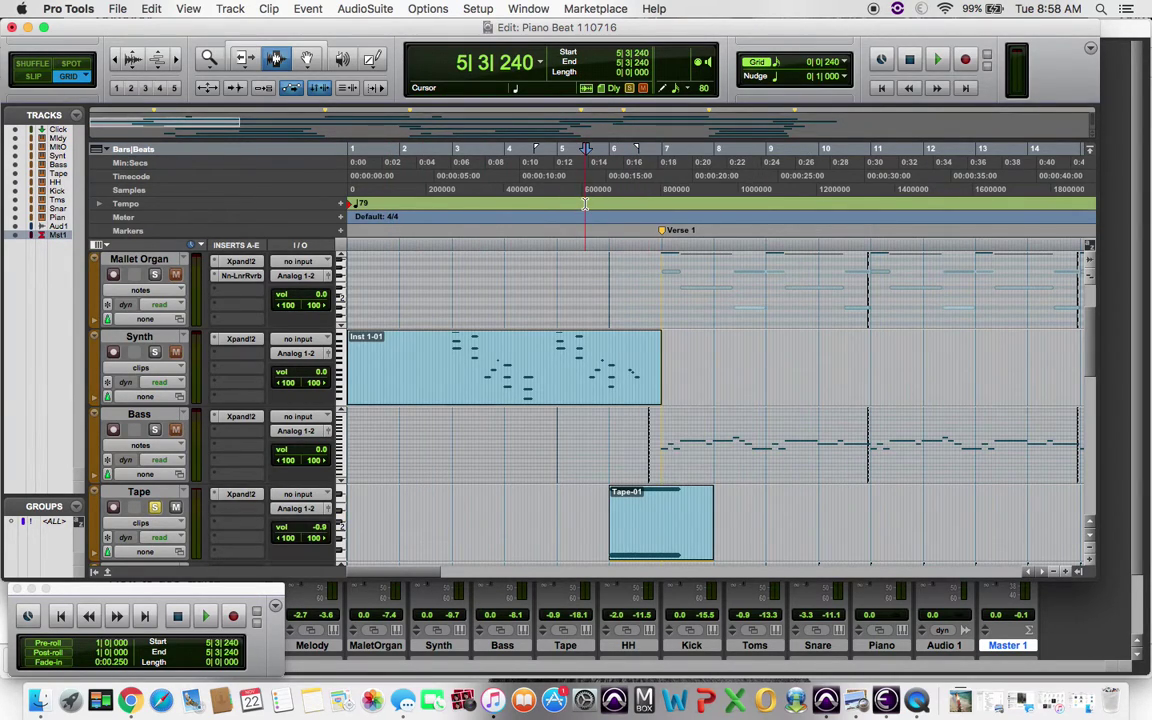
pyautogui.press('space')
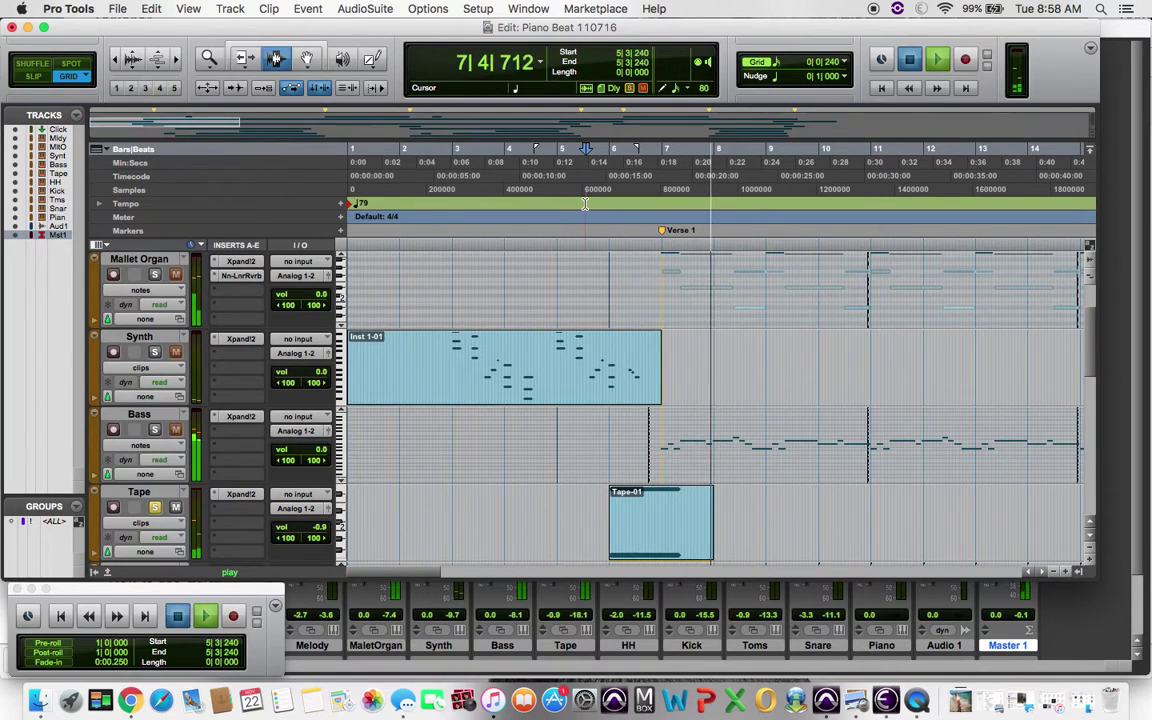
pyautogui.press('space')
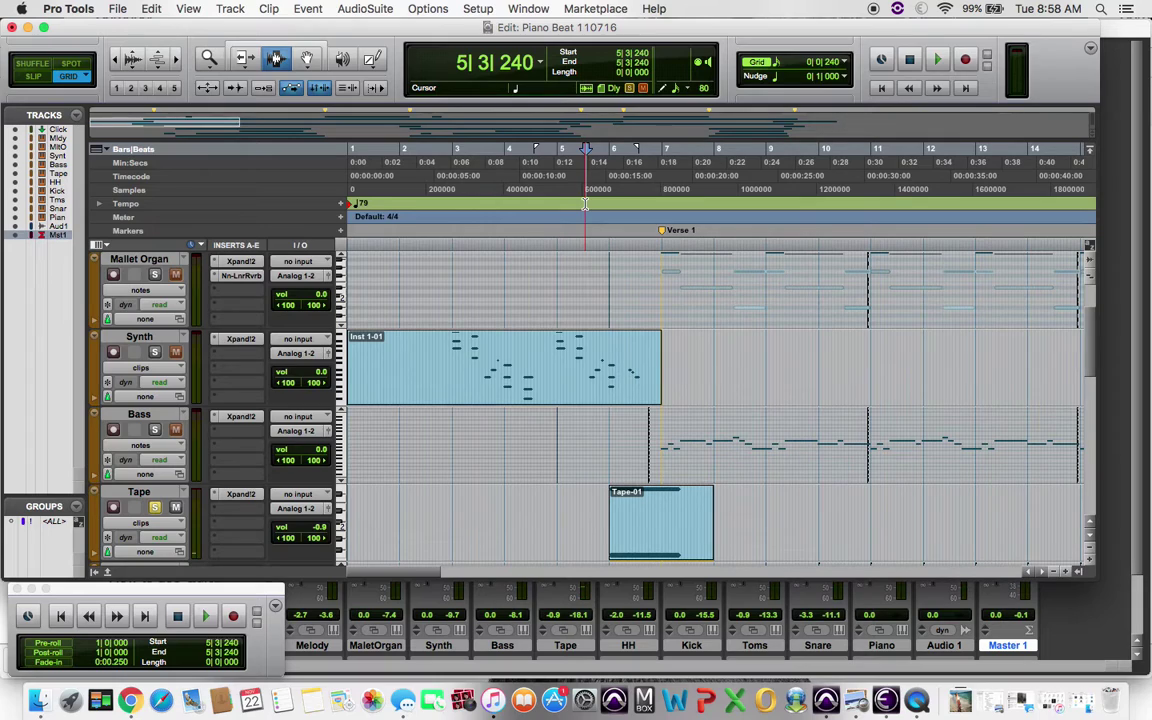
# Unsolo Tape and play the full mix from 5|3|480
pyautogui.click(155, 508)
pyautogui.click(590, 218)
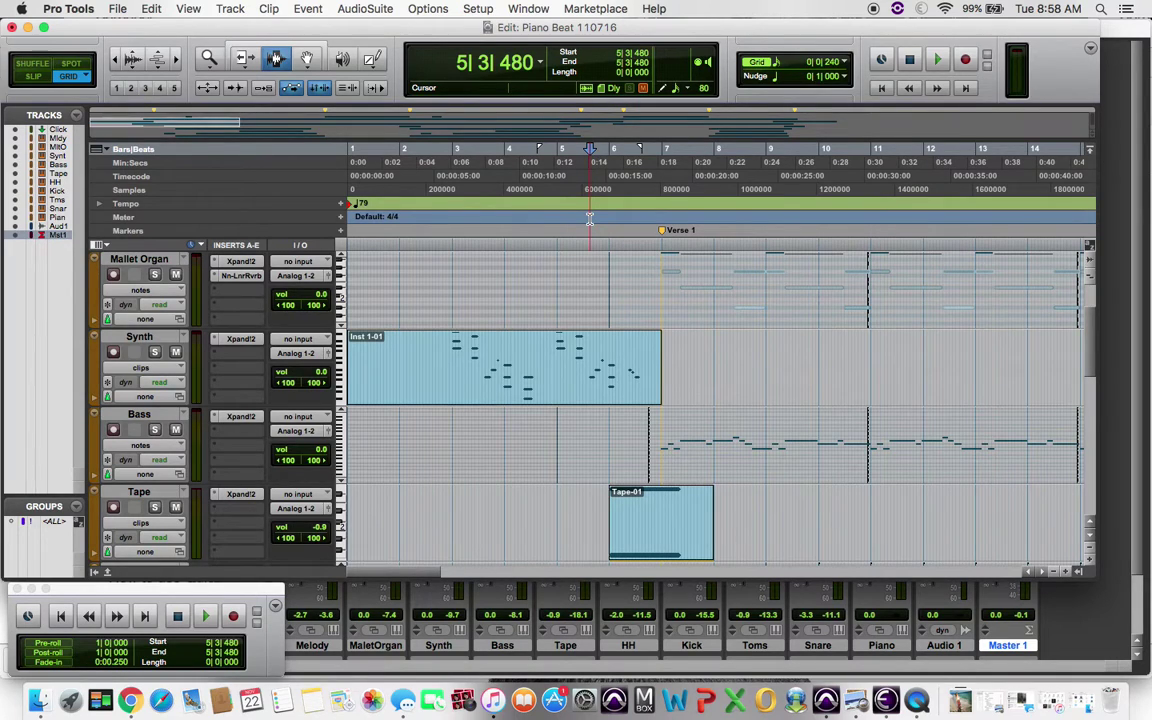
pyautogui.press('space')
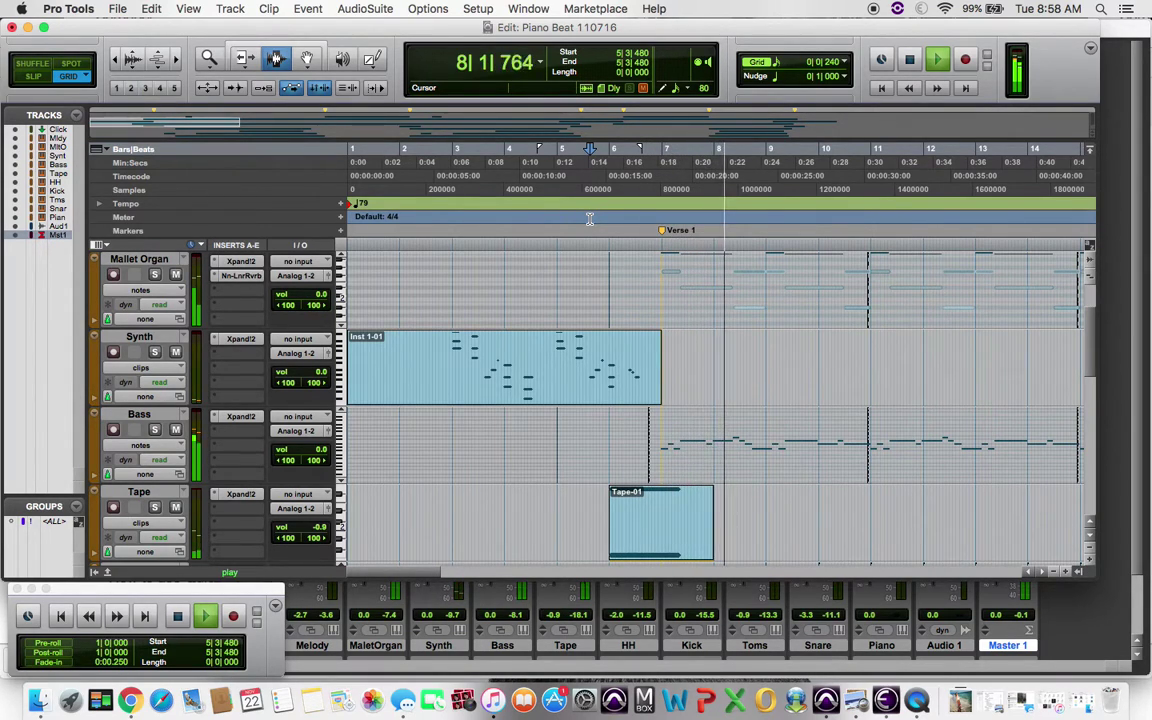
pyautogui.press('space')
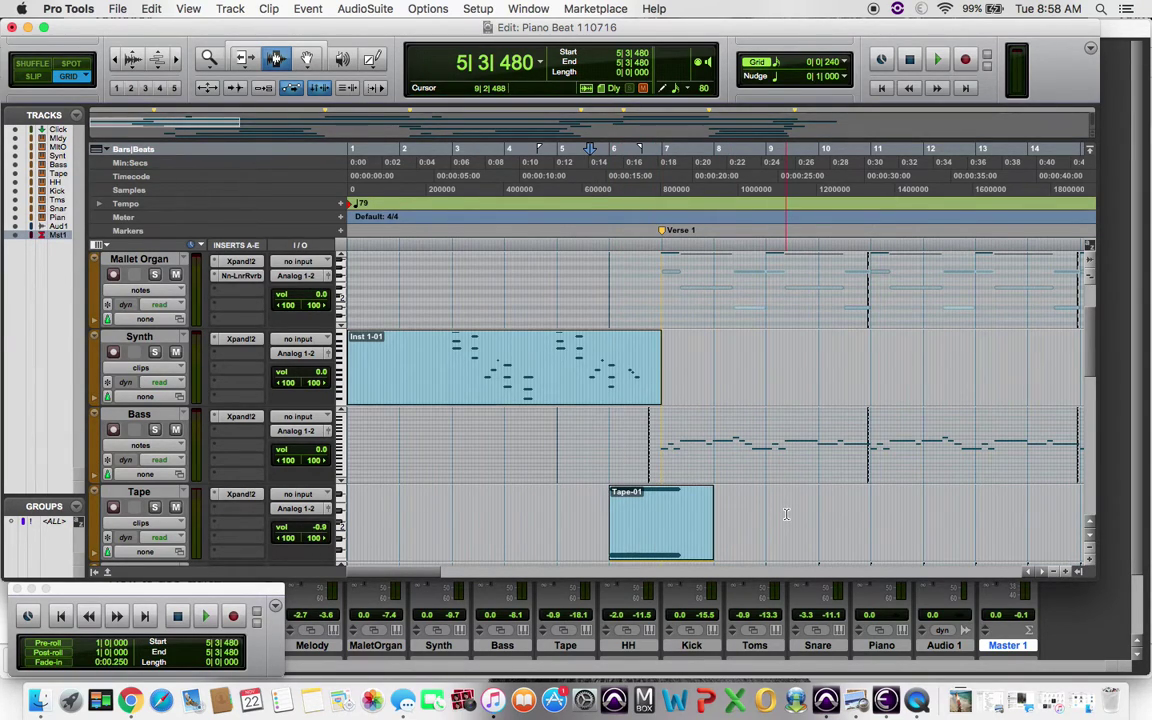
# Bring the HH and Kick tracks into view and play the beat from 8|3|240
pyautogui.scroll(-2, 786, 514)
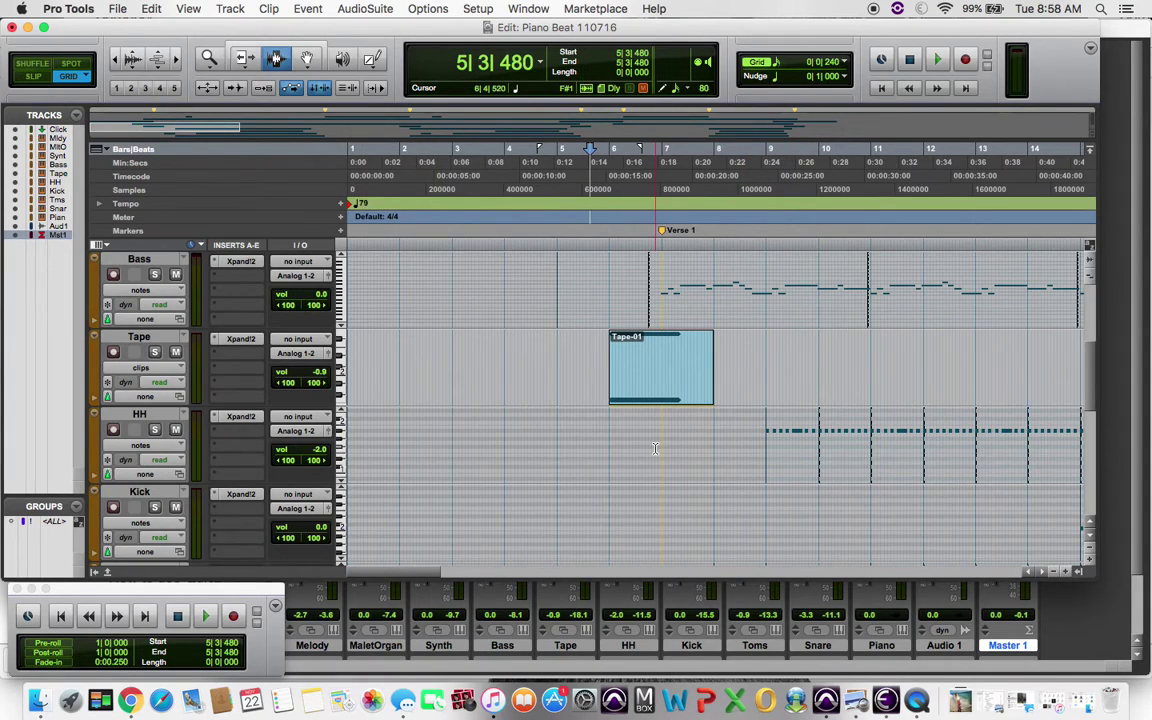
pyautogui.scroll(2, 970, 447)
pyautogui.hscroll(2, 969, 445)
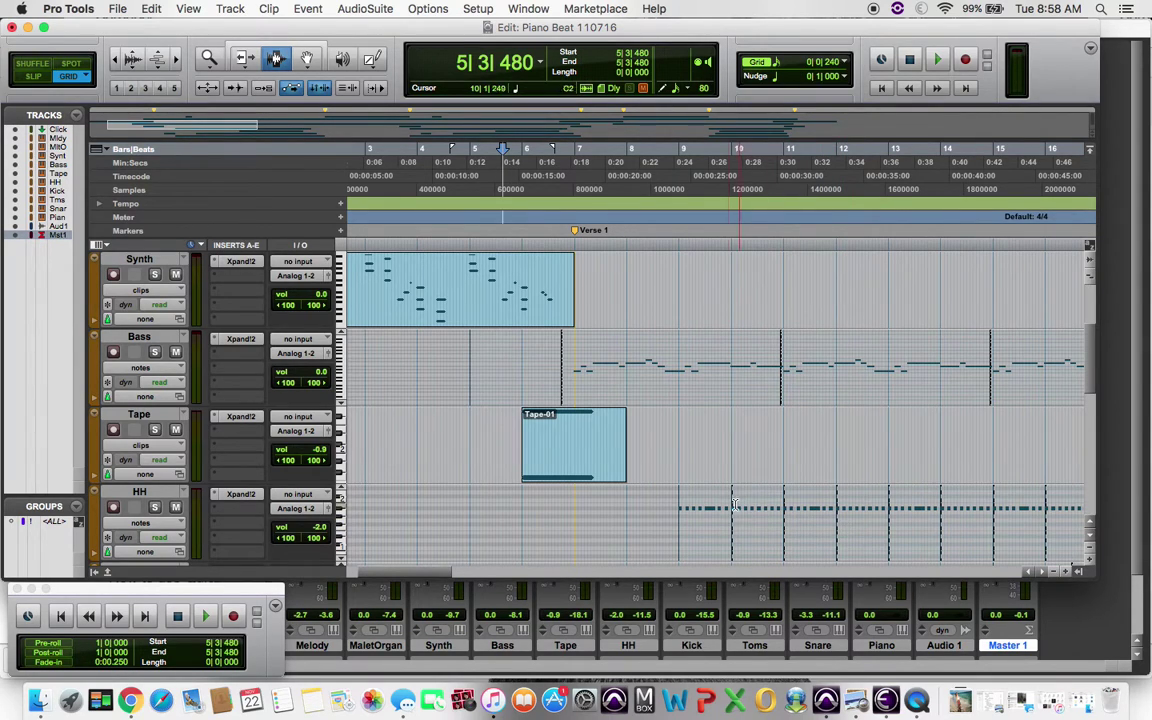
pyautogui.scroll(4, 772, 392)
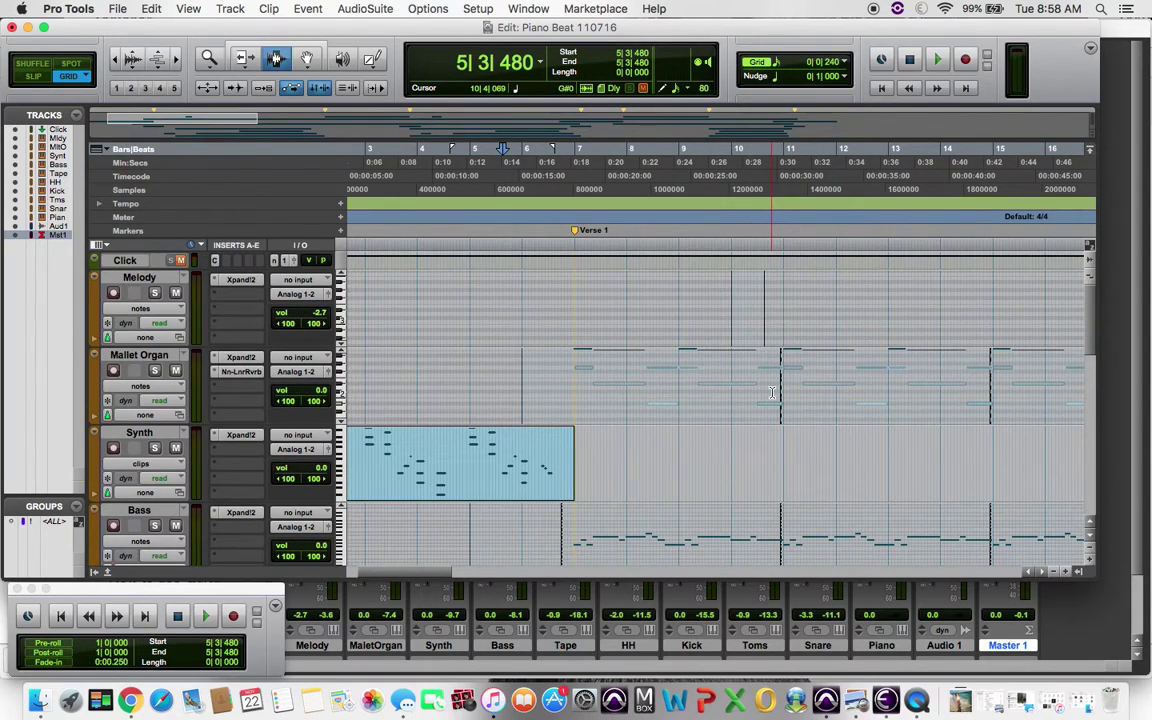
pyautogui.scroll(-5, 772, 392)
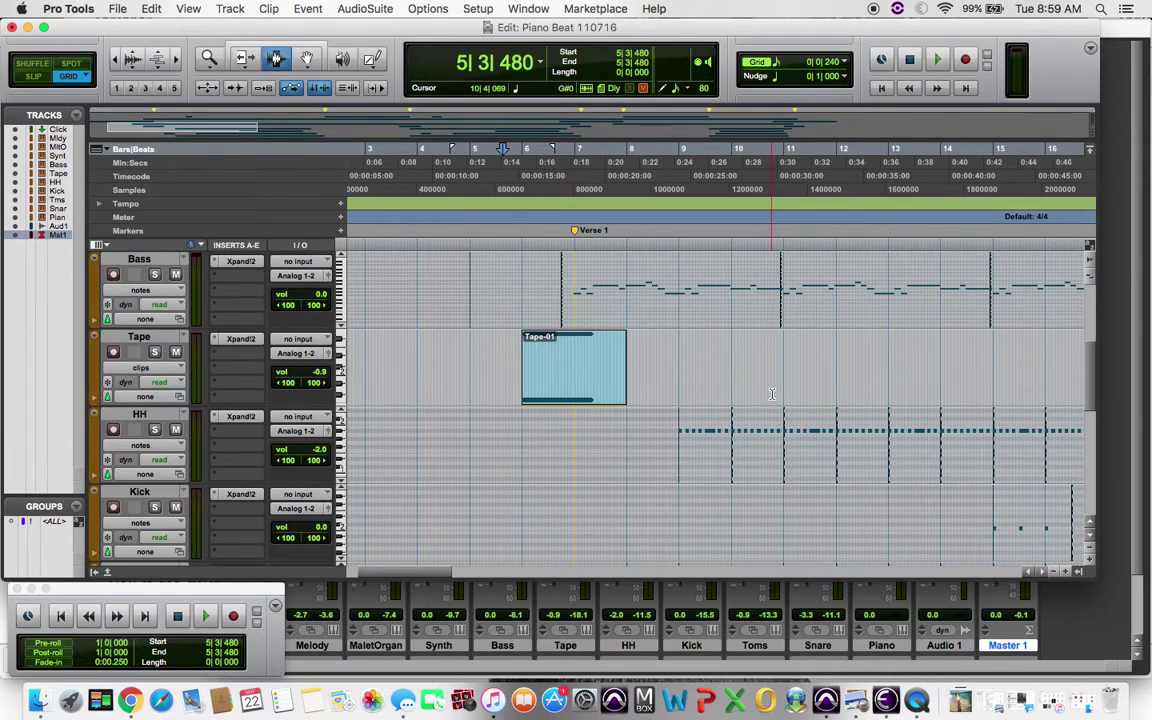
pyautogui.click(655, 218)
pyautogui.press('space')
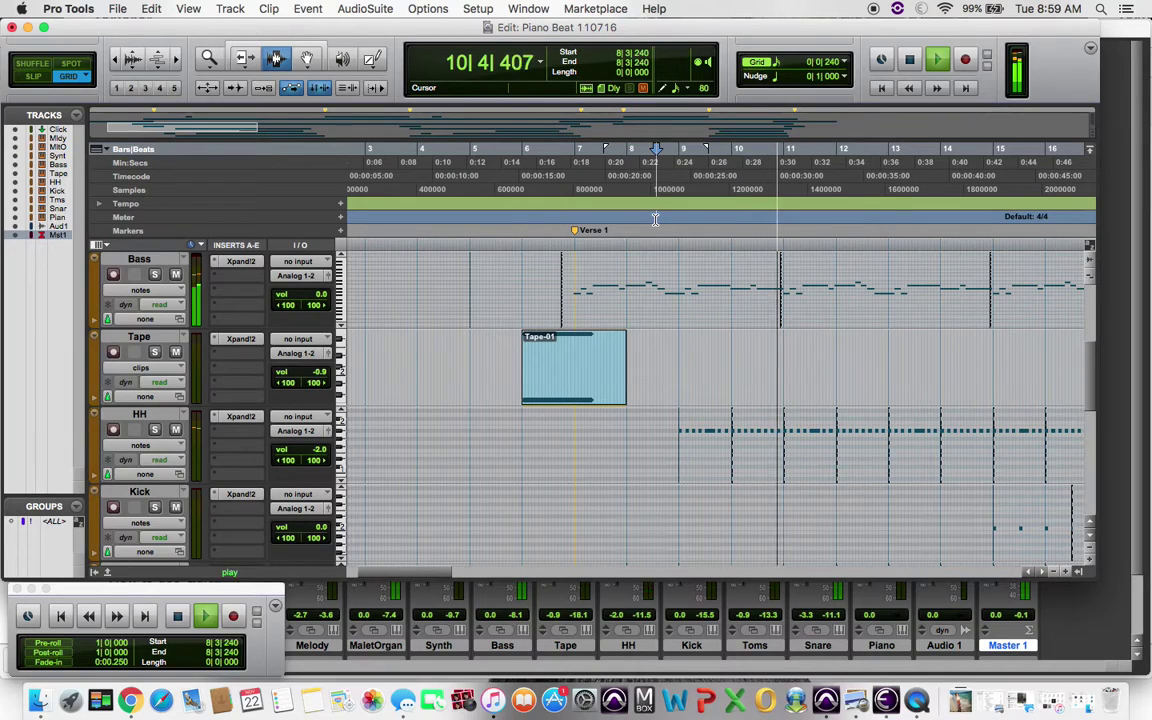
pyautogui.press('space')
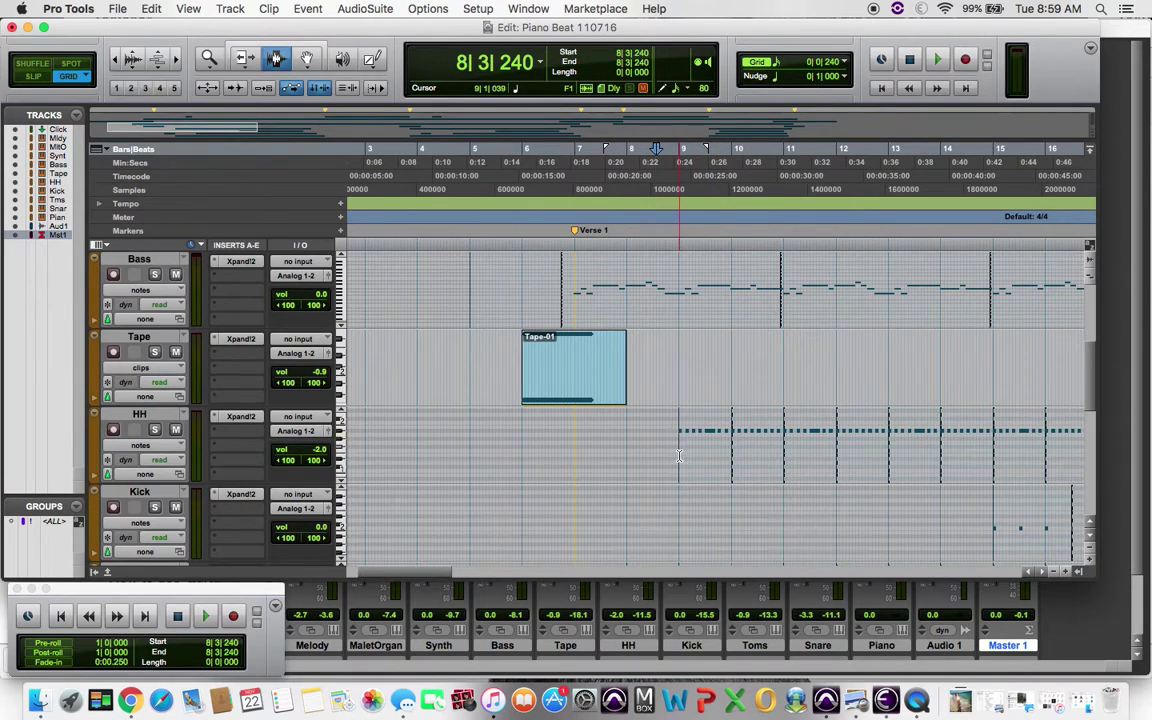
# Play the beat again from 8|3|720, where the hi-hats enter
pyautogui.scroll(3, 887, 455)
pyautogui.hscroll(3, 887, 455)
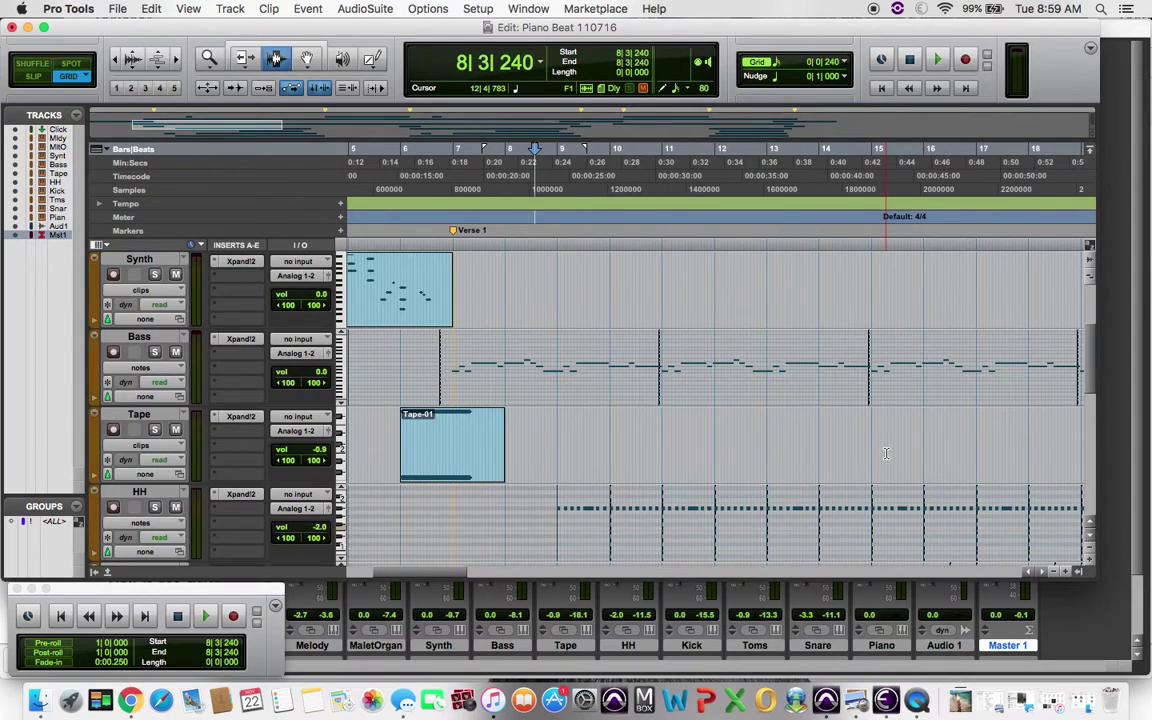
pyautogui.scroll(-3, 887, 453)
pyautogui.hscroll(-3, 887, 453)
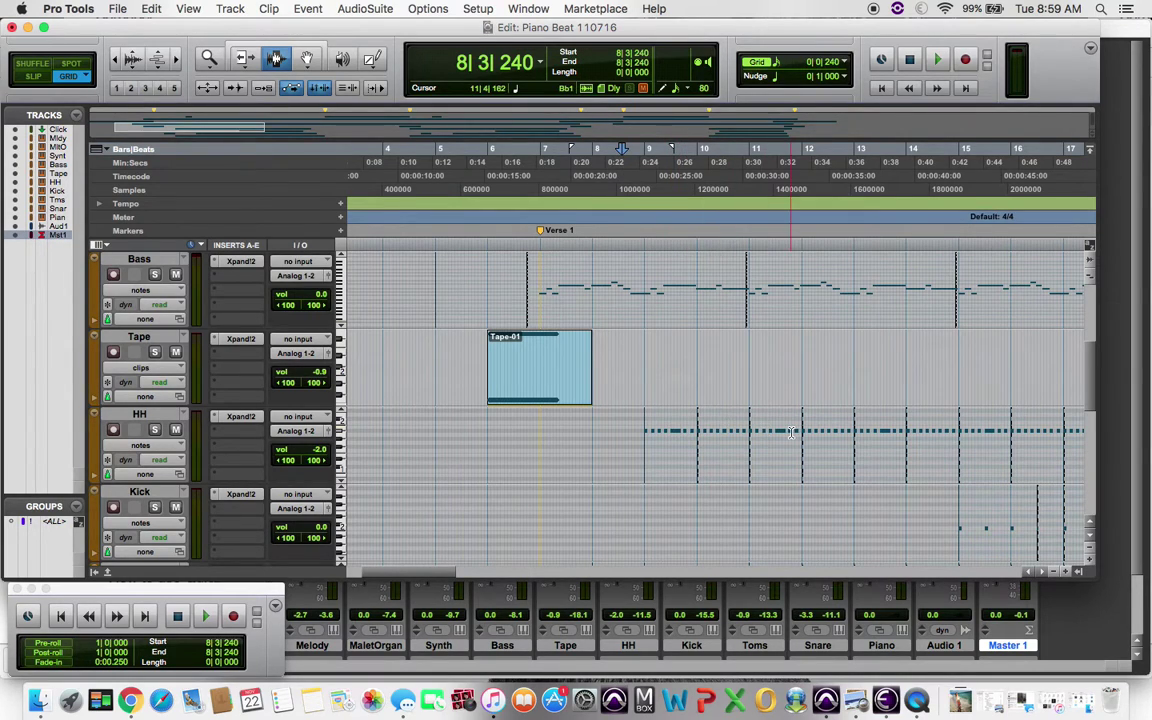
pyautogui.click(627, 215)
pyautogui.press('space')
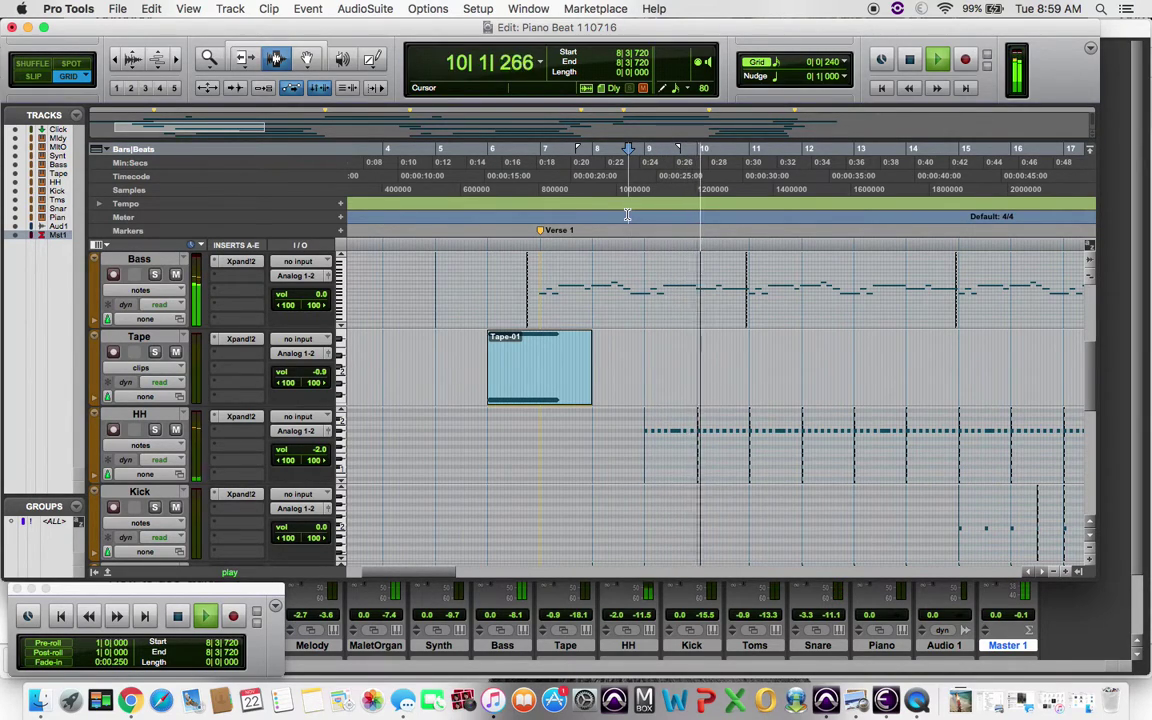
pyautogui.press('space')
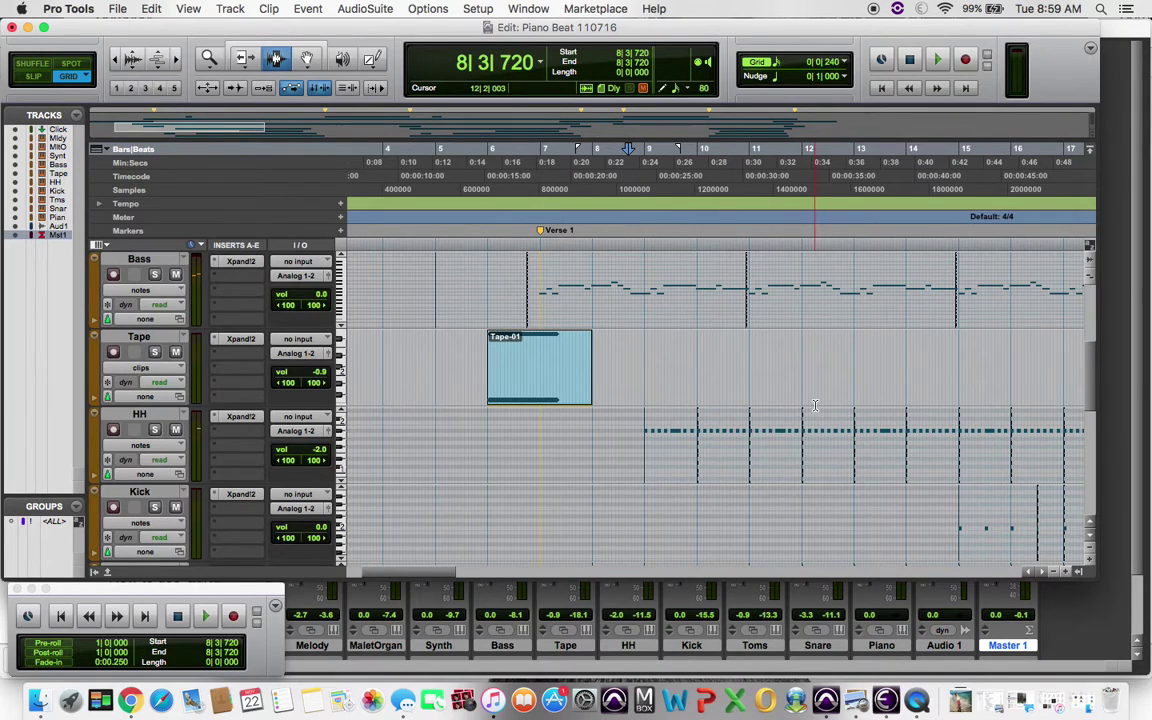
pyautogui.scroll(-3, 815, 405)
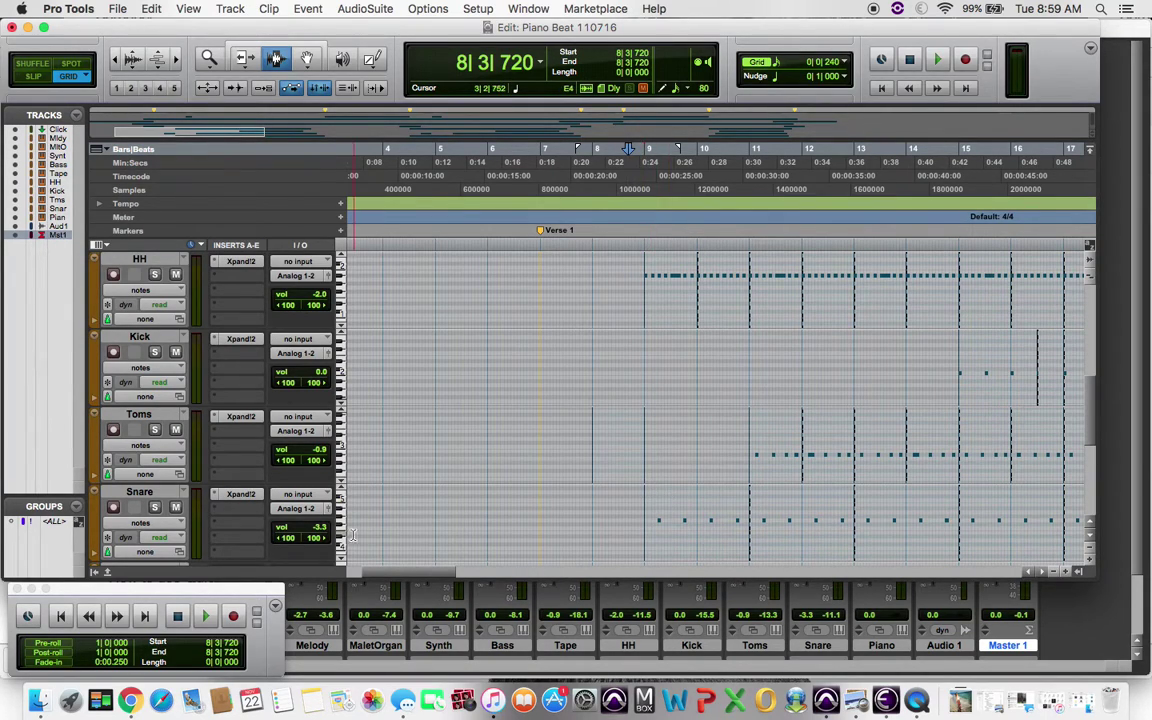
# Solo the Snare track, play it from 9|1|480, then move the play start to 10|4|720
pyautogui.click(155, 508)
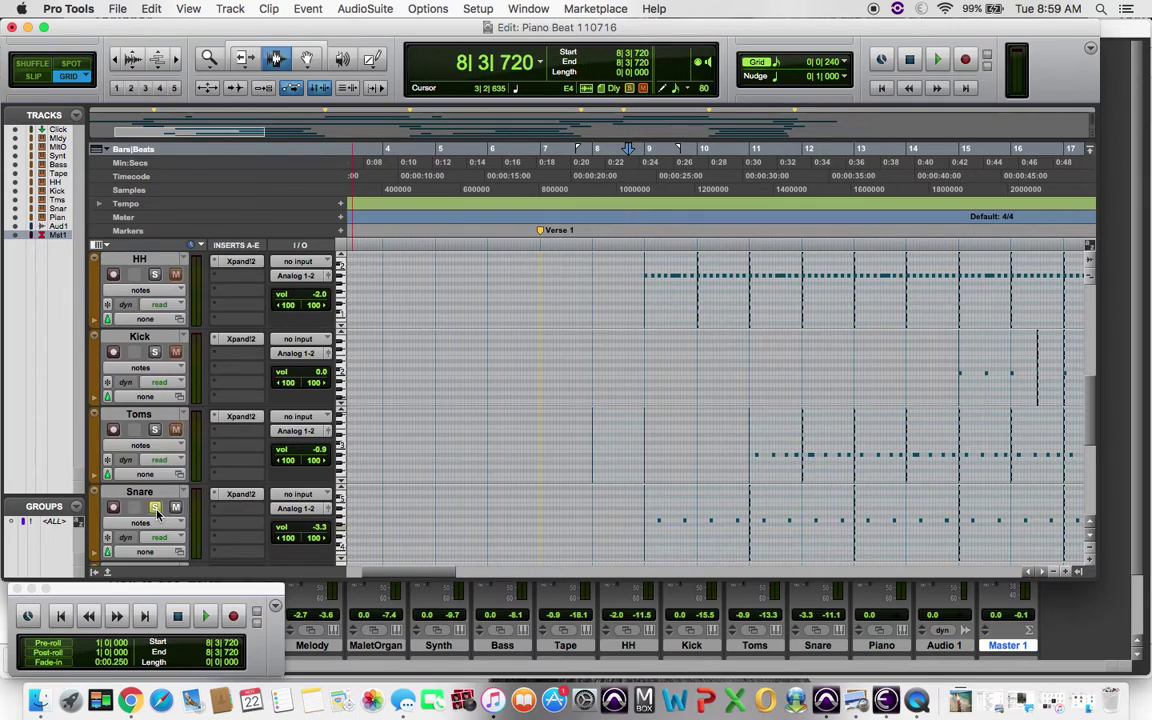
pyautogui.click(650, 215)
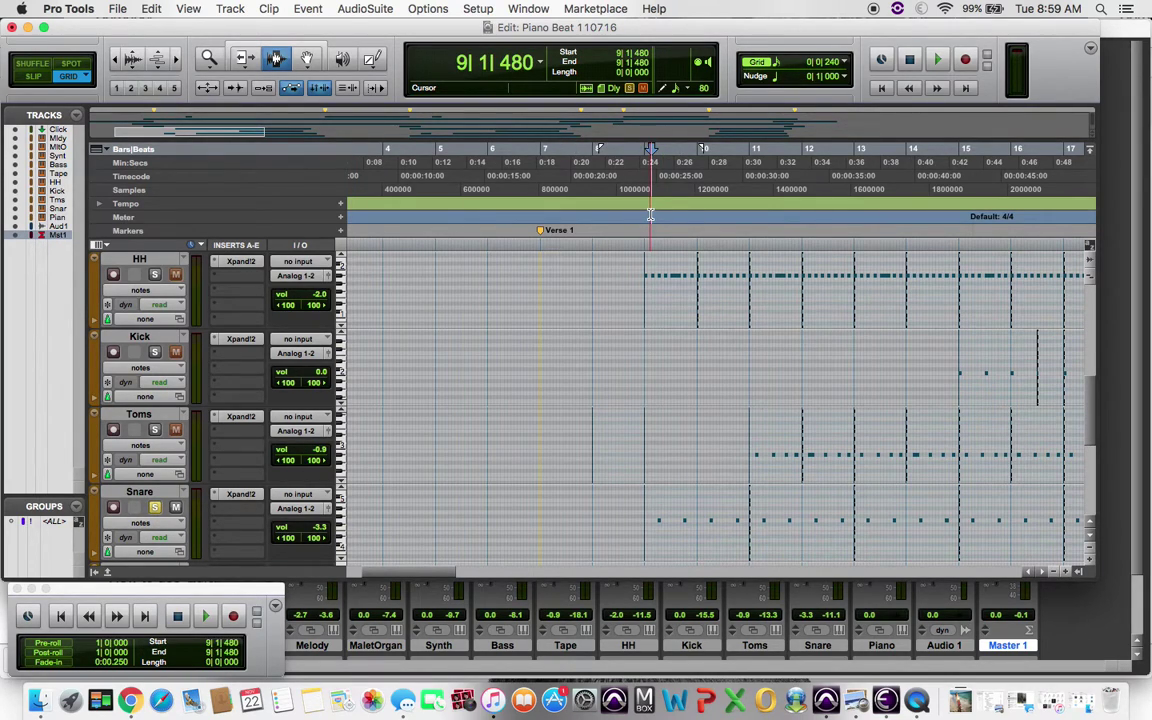
pyautogui.press('space')
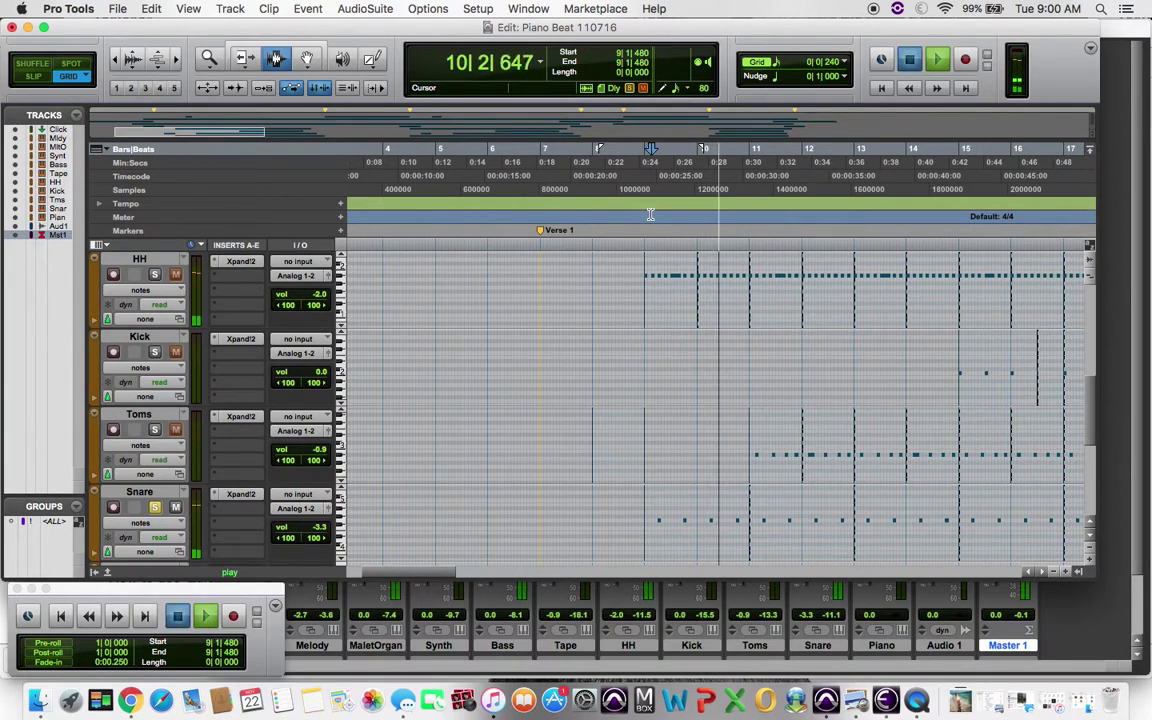
pyautogui.press('space')
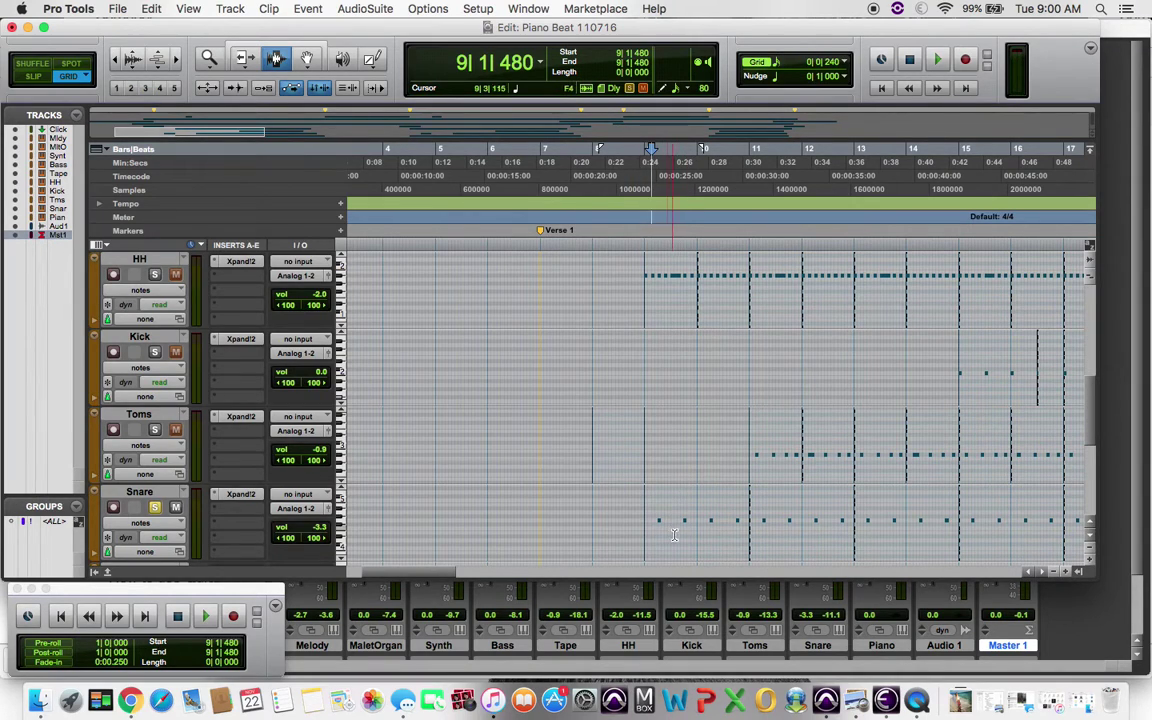
pyautogui.hscroll(3, 764, 527)
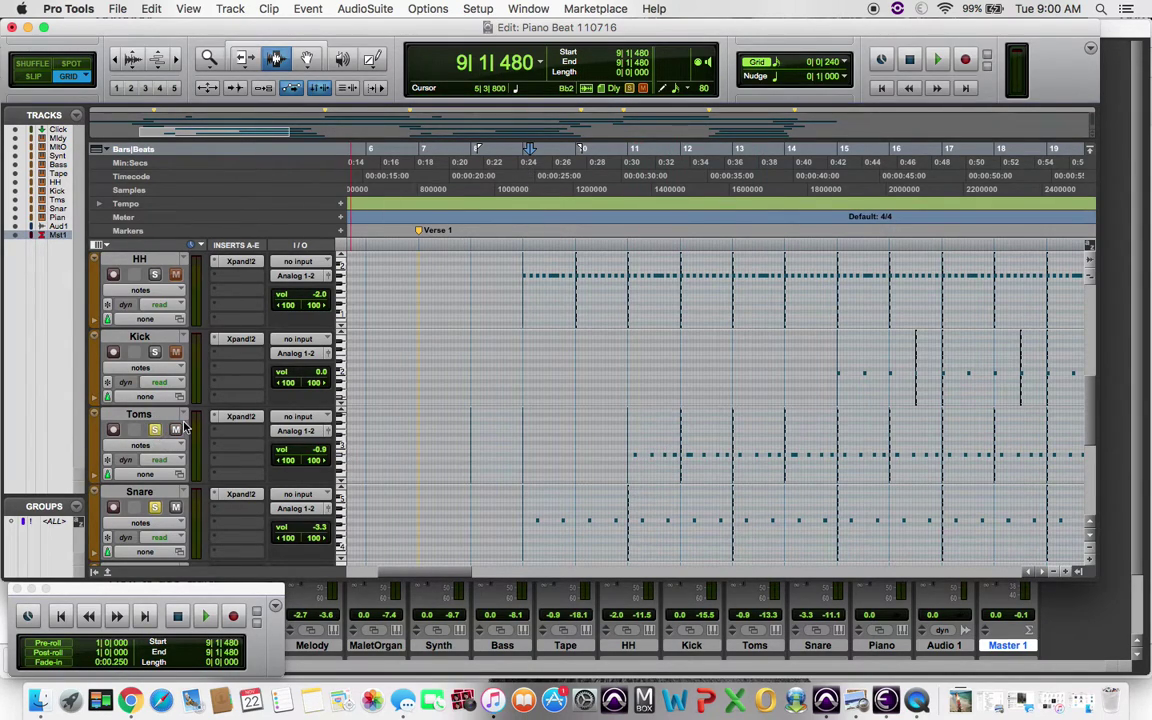
pyautogui.click(624, 202)
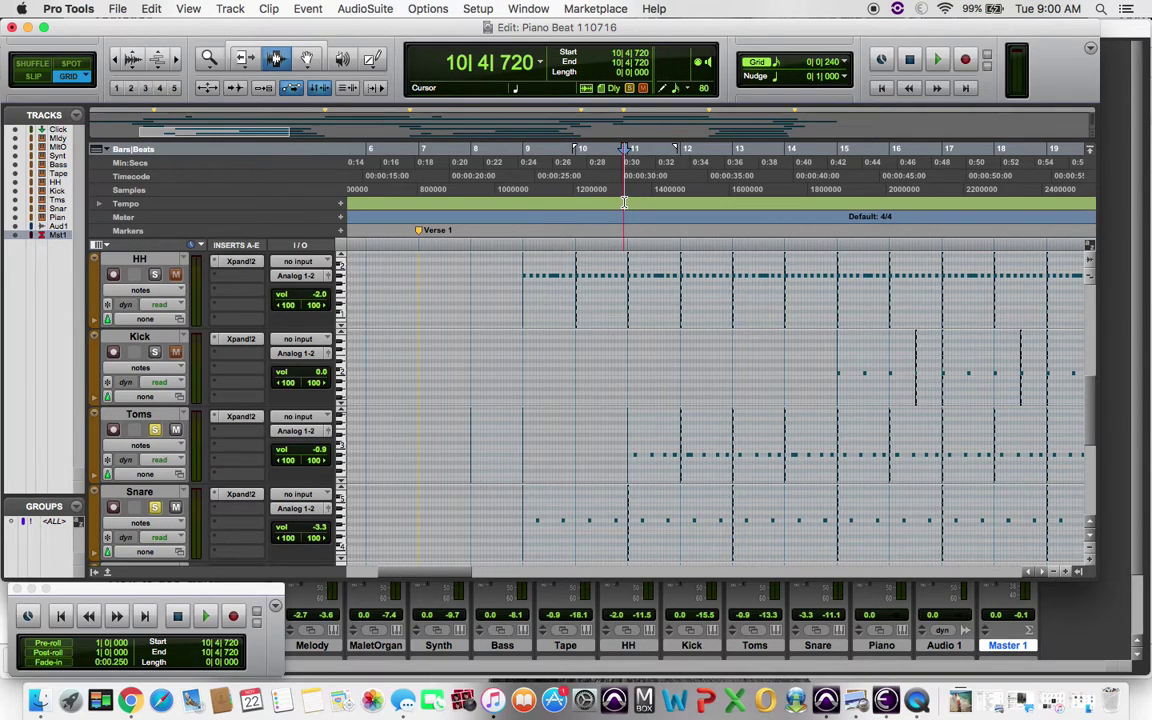
# Play the soloed Toms and Snare from 10|4|720
pyautogui.press('space')
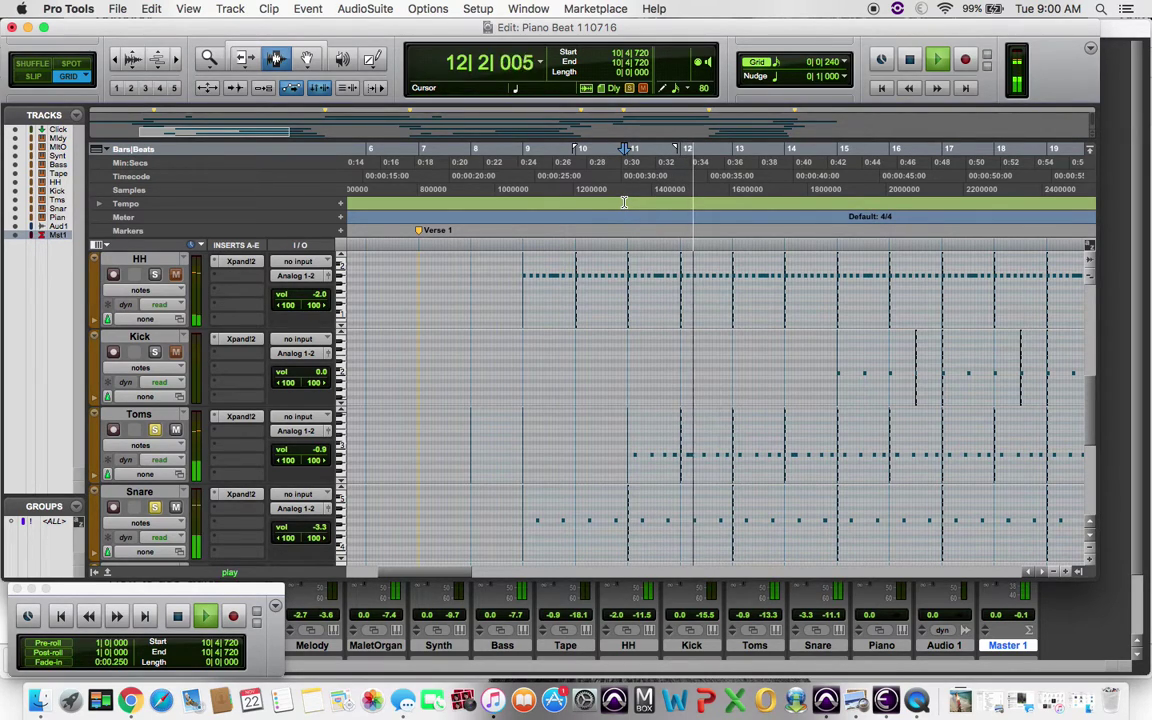
pyautogui.press('space')
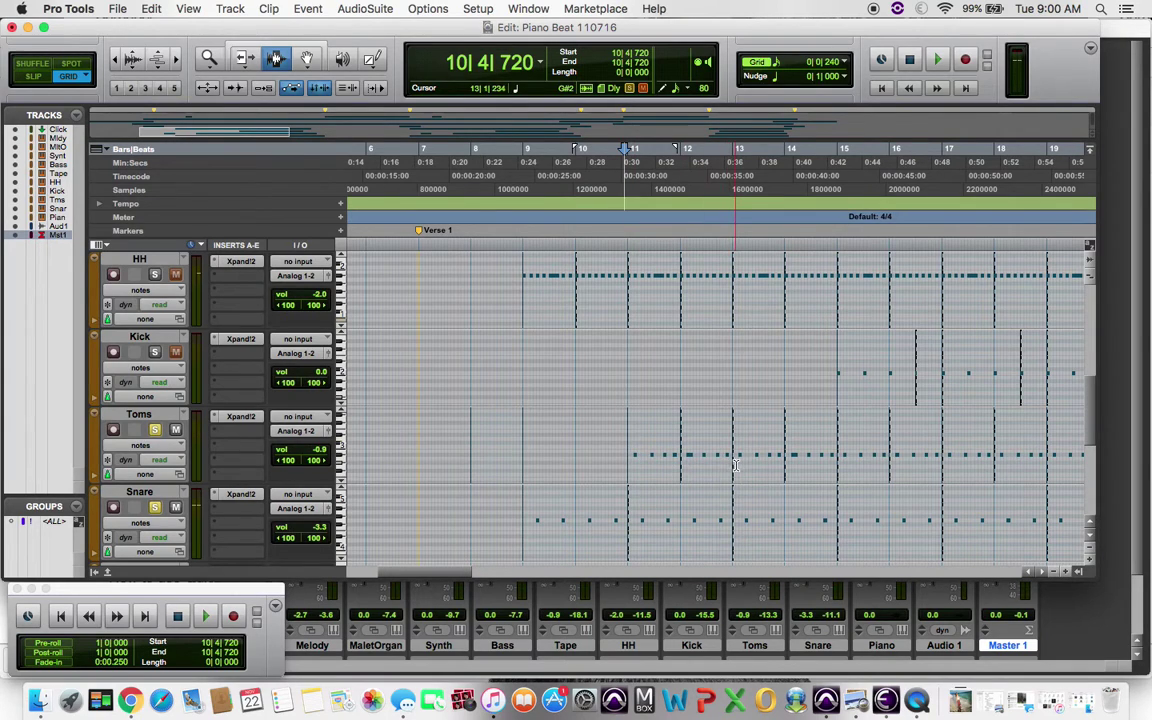
pyautogui.hscroll(5, 853, 485)
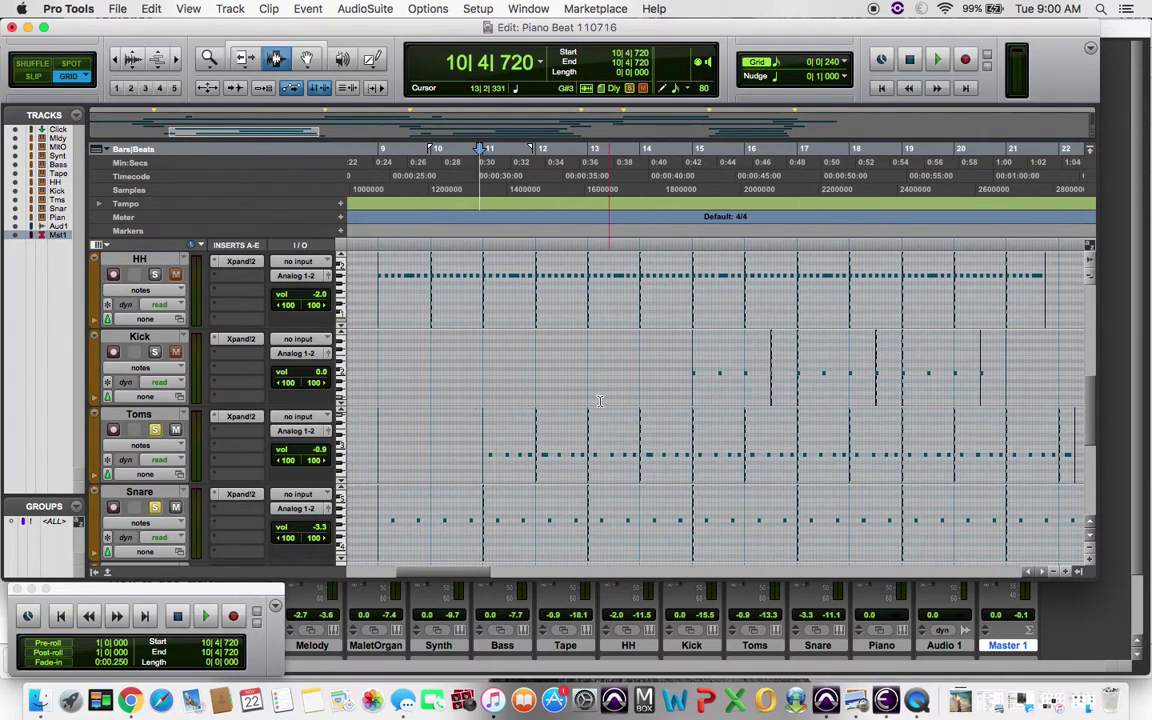
# Unsolo Toms and Snare and play the full beat from 14|4|480
pyautogui.click(160, 430)
pyautogui.click(155, 508)
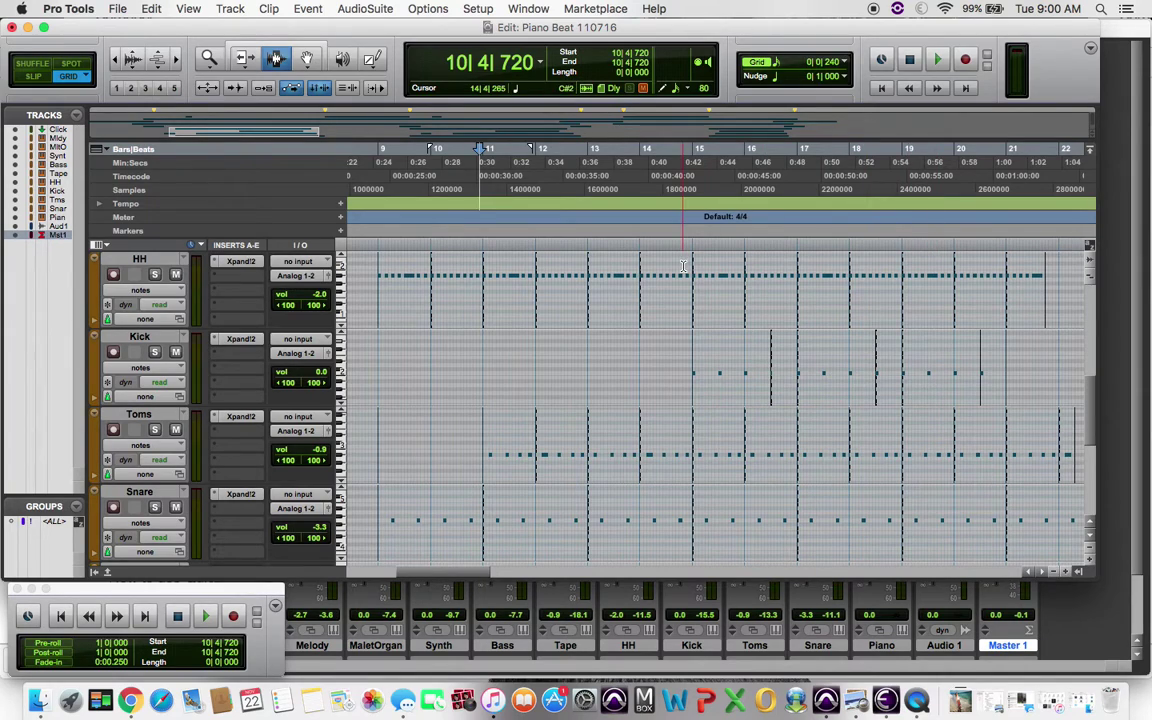
pyautogui.click(684, 227)
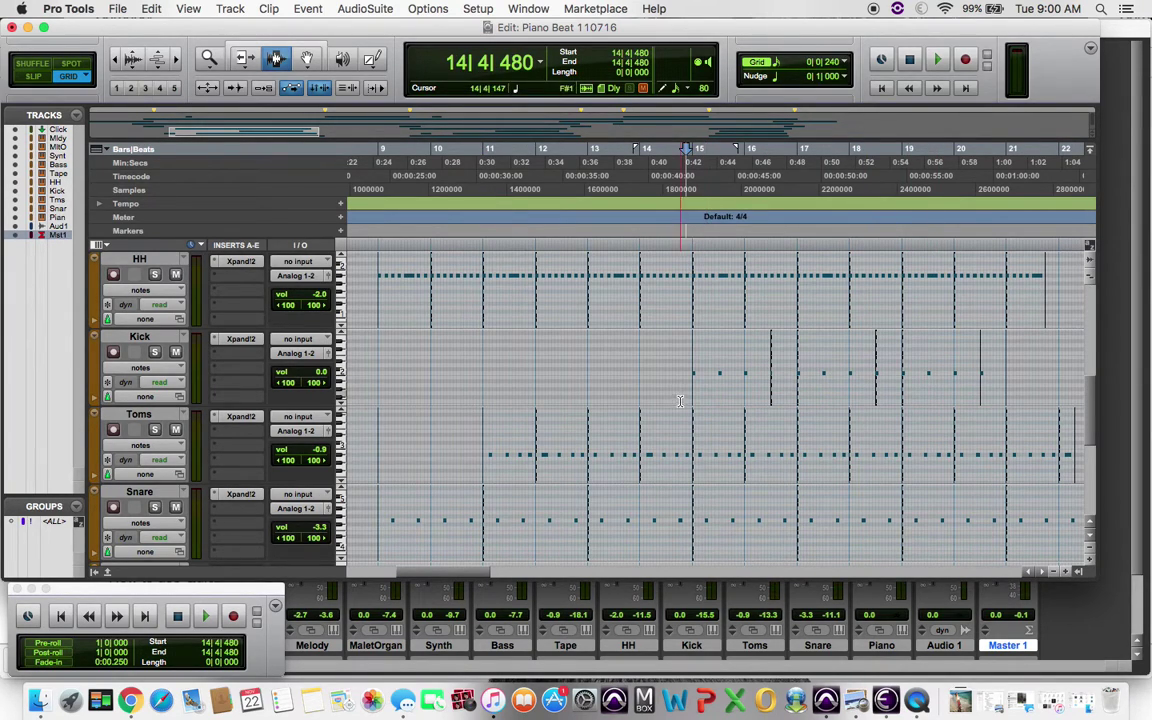
pyautogui.press('space')
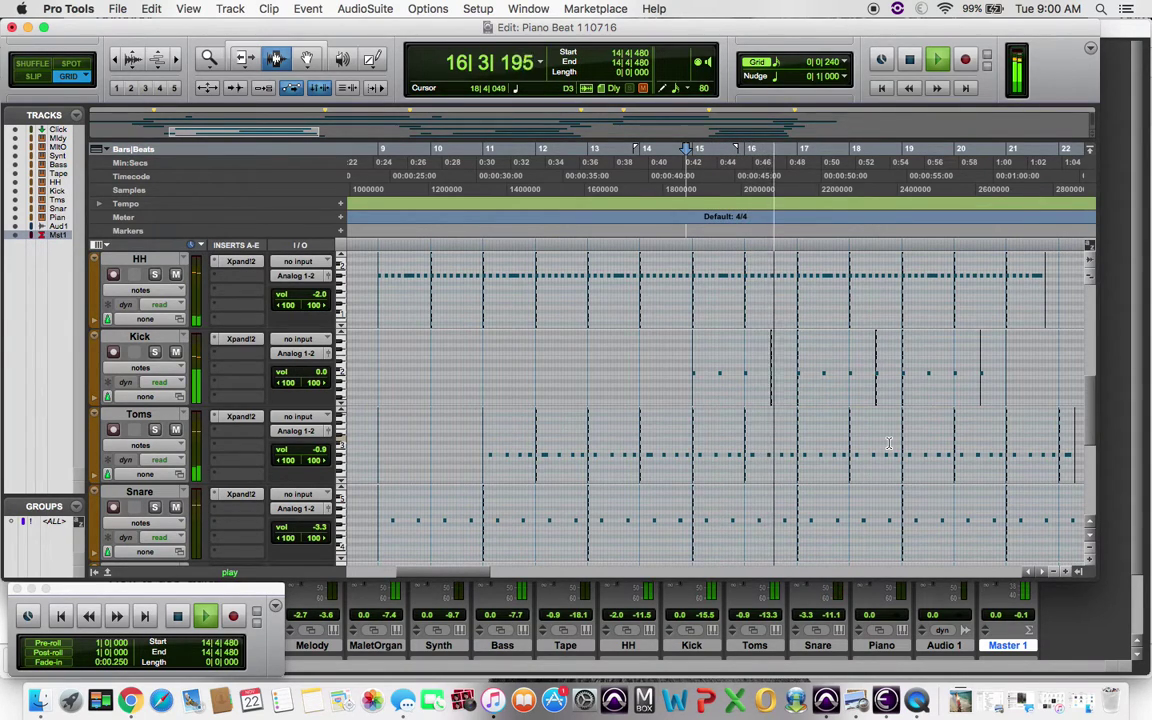
pyautogui.press('space')
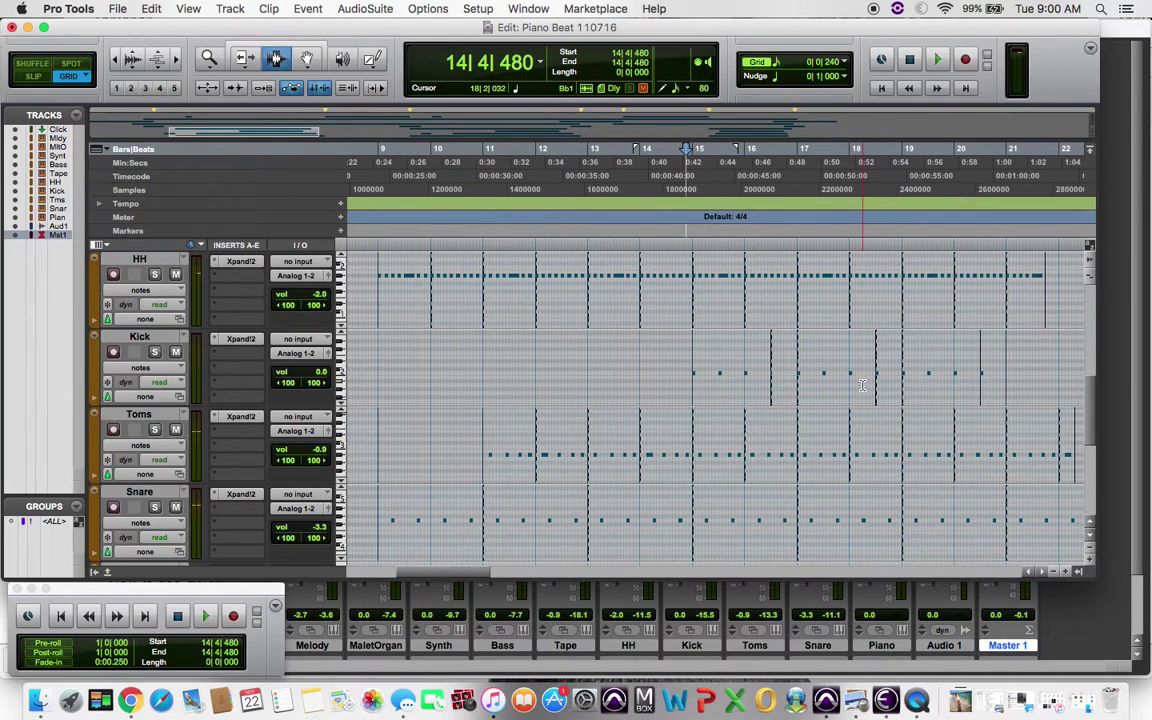
# Play the beat from 20|2|720 on into the Hook 1 marker at bar 23
pyautogui.hscroll(5, 813, 381)
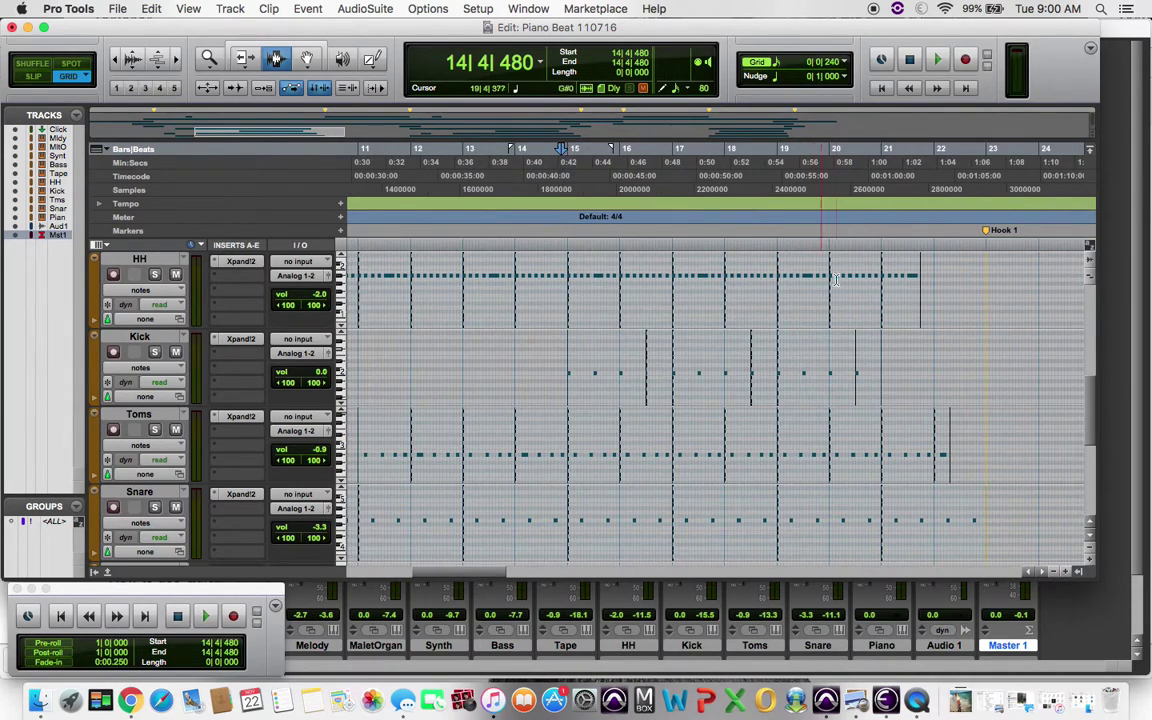
pyautogui.click(851, 211)
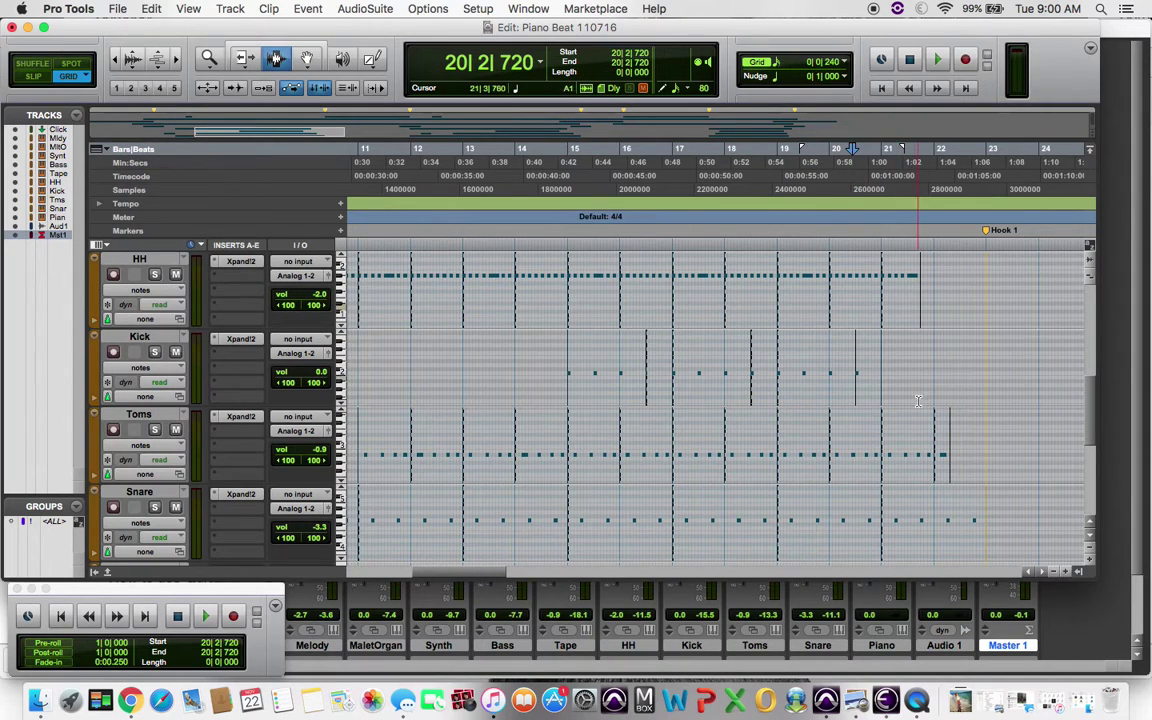
pyautogui.hscroll(6, 984, 457)
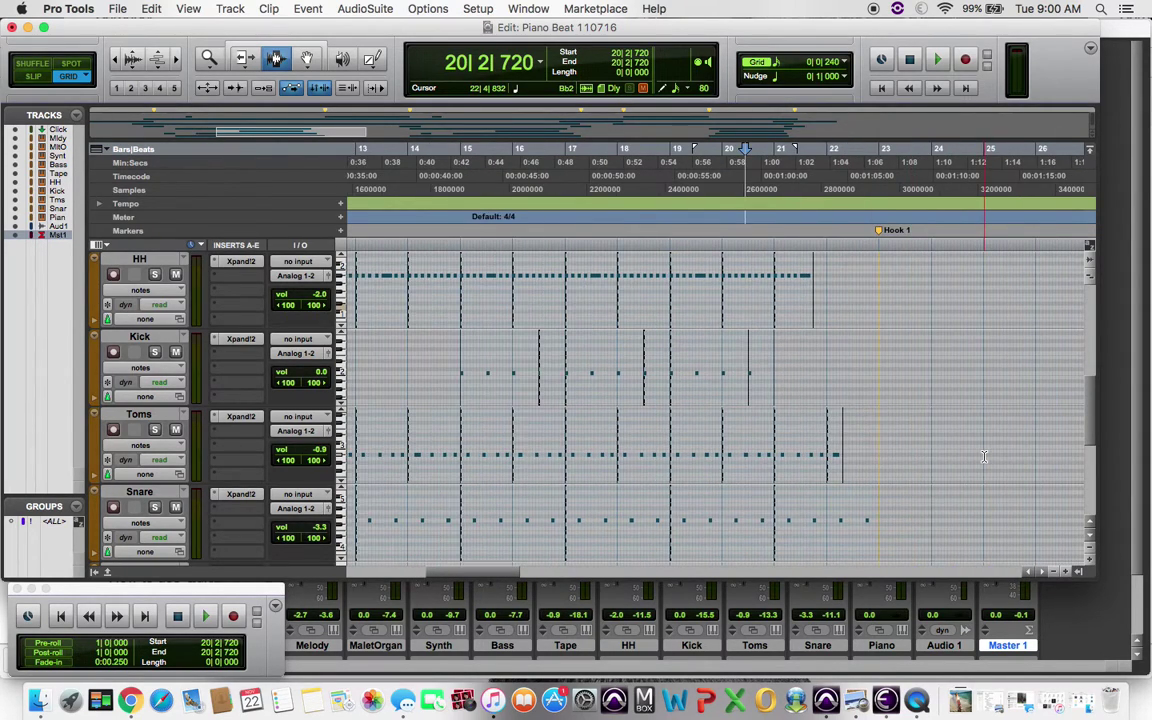
pyautogui.scroll(5, 984, 457)
pyautogui.scroll(-3, 984, 457)
pyautogui.scroll(-2, 984, 457)
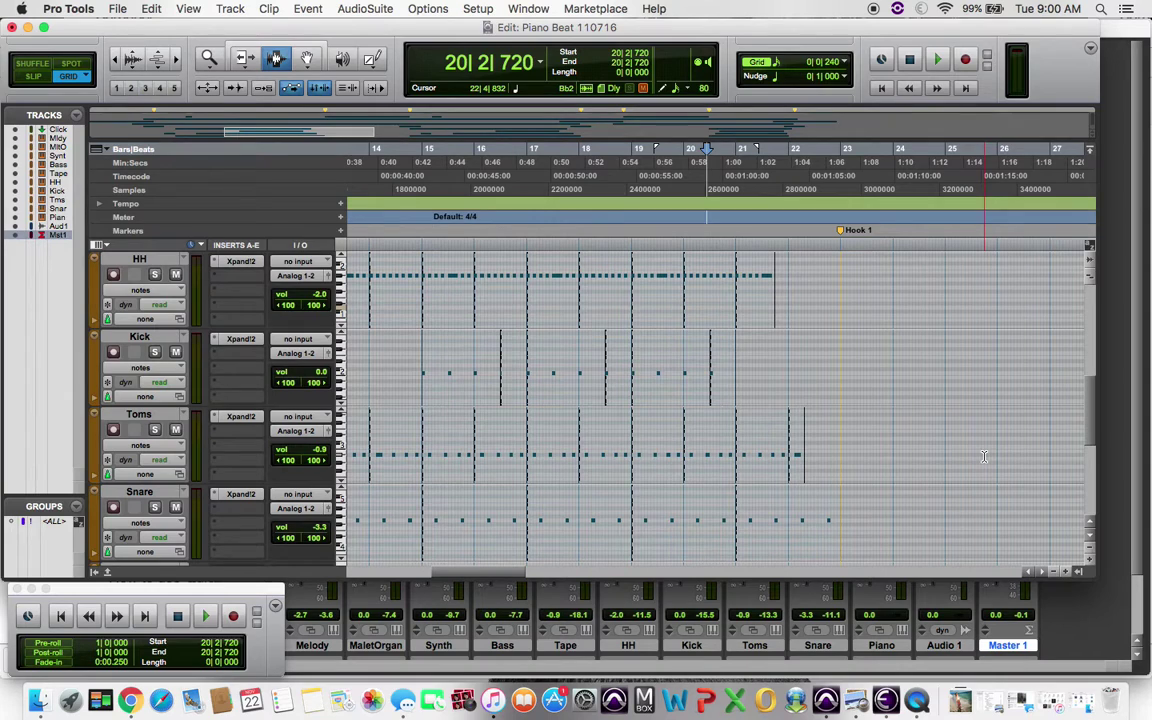
pyautogui.press('space')
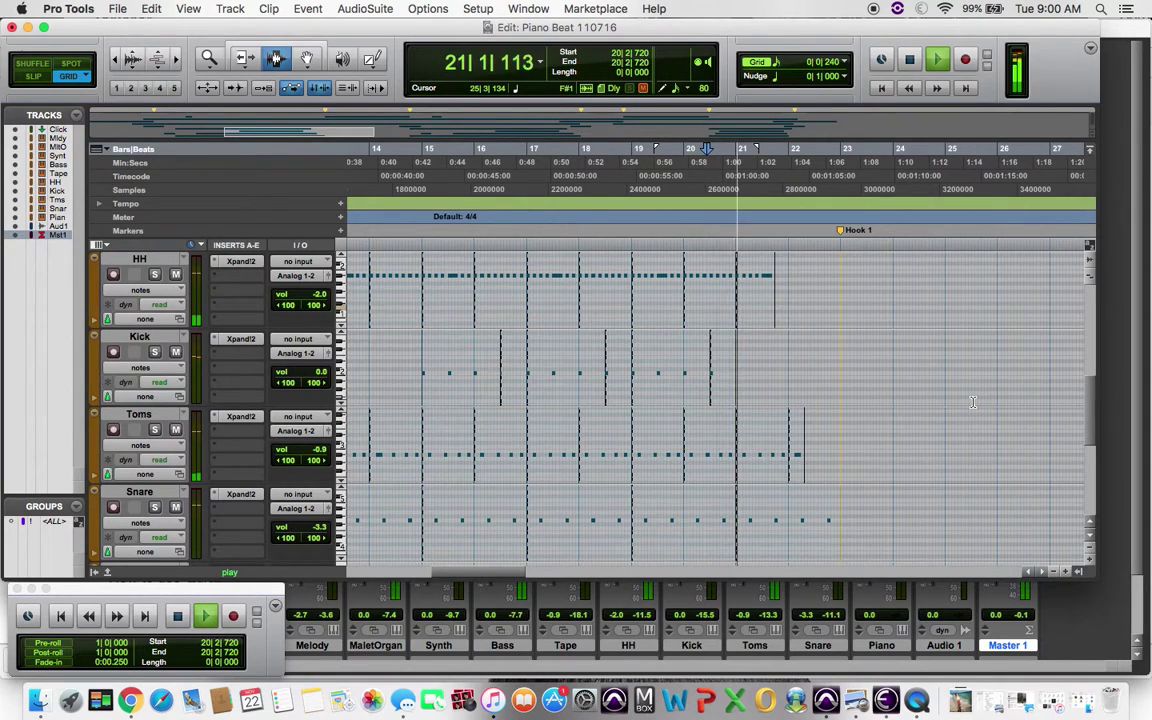
pyautogui.hscroll(1, 968, 398)
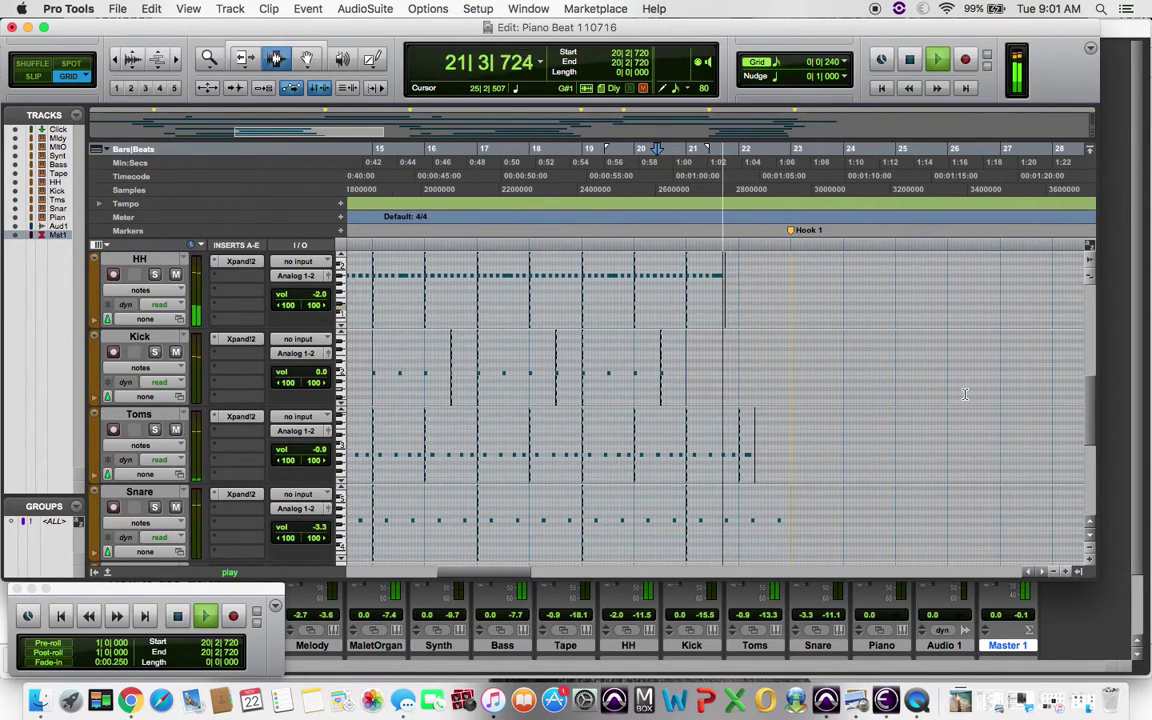
pyautogui.scroll(1, 965, 394)
pyautogui.hscroll(1, 965, 394)
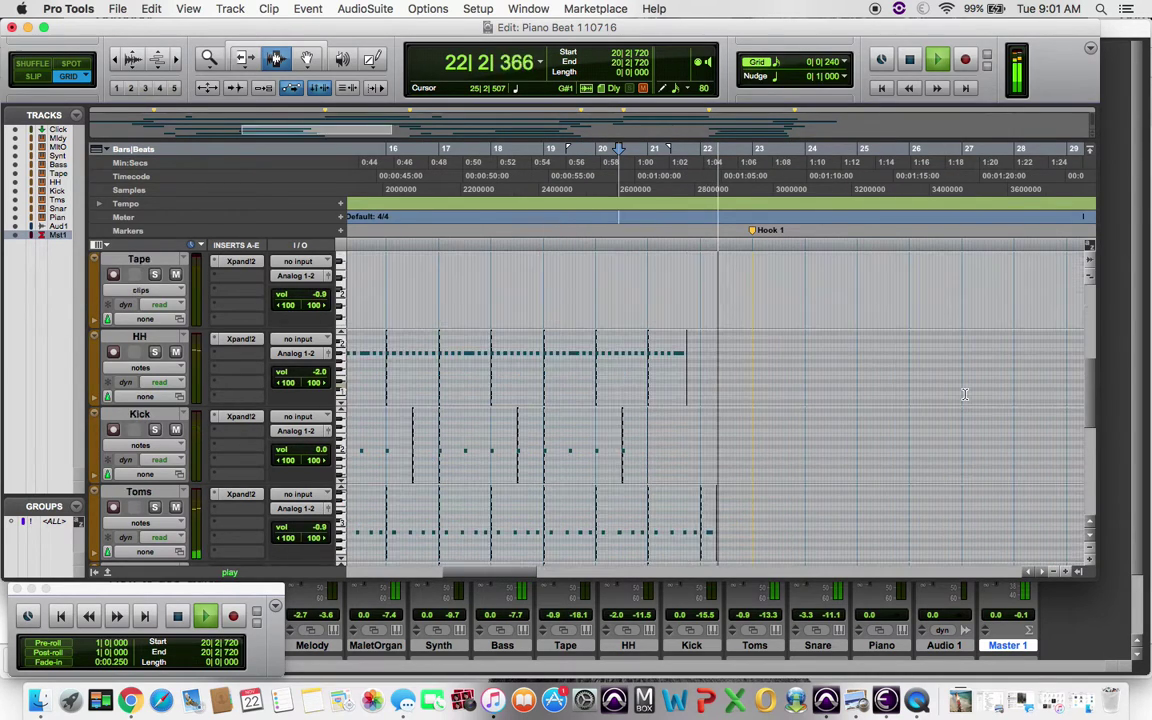
pyautogui.scroll(5, 965, 394)
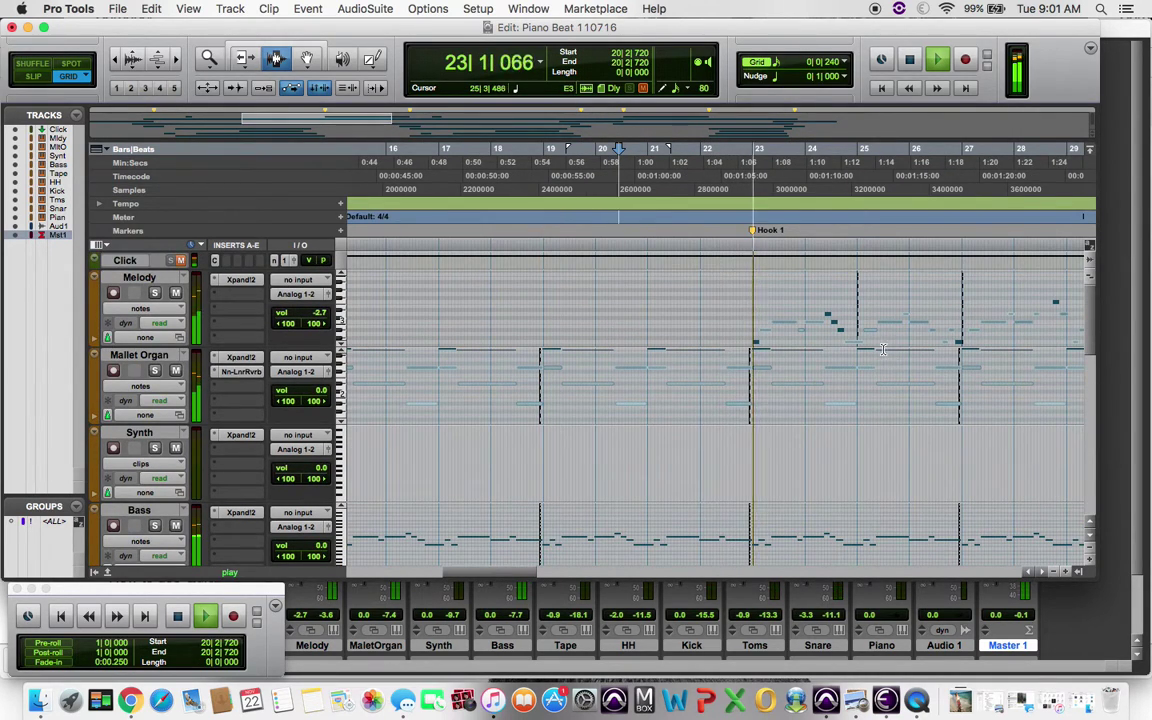
# Follow playback through Hook 1 into bar 26, then stop it so it returns to 20|2|720
pyautogui.hscroll(1, 855, 323)
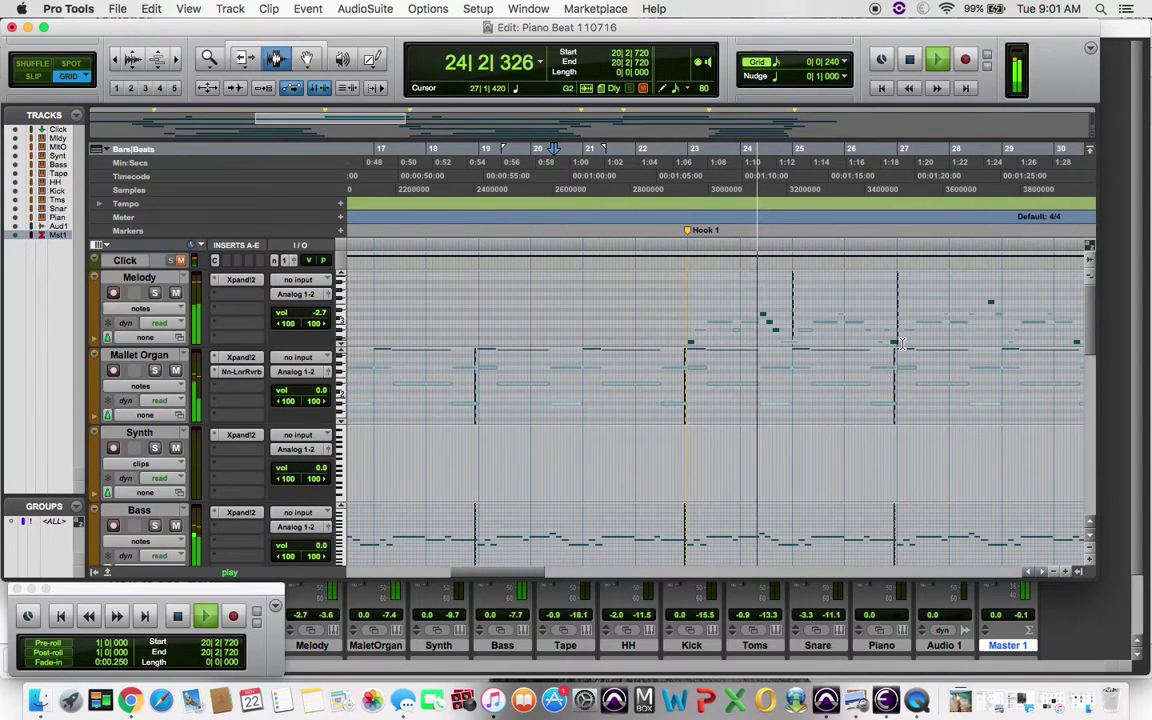
pyautogui.hscroll(3, 901, 343)
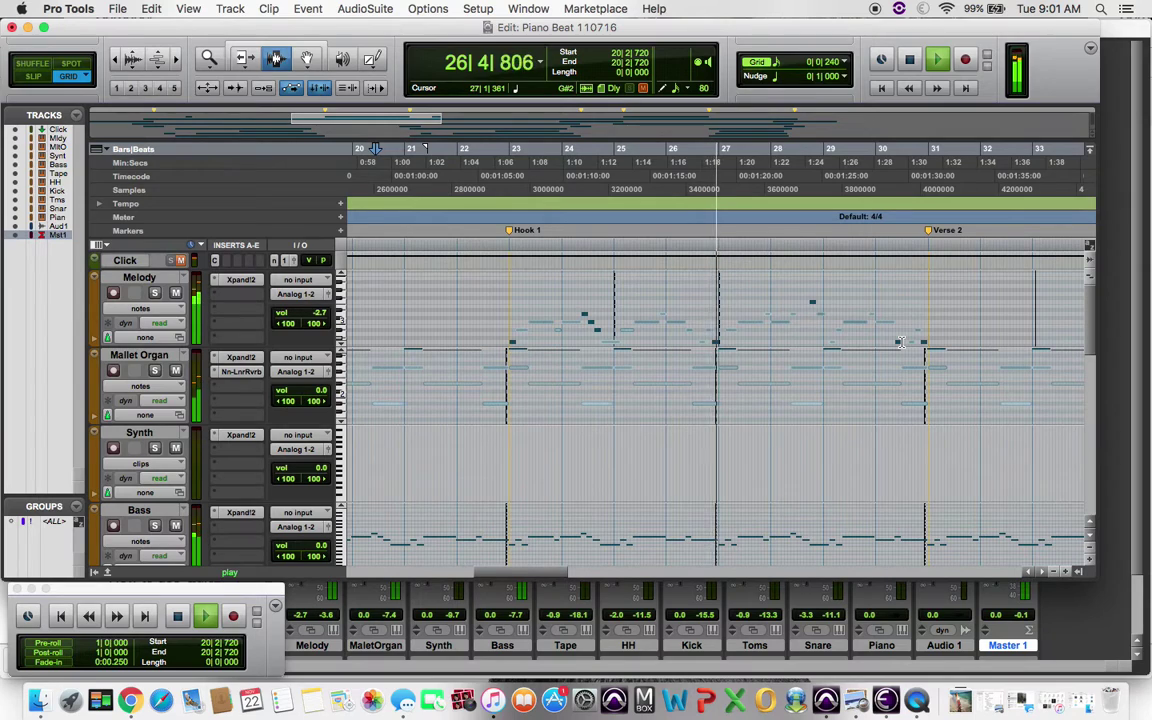
pyautogui.press('space')
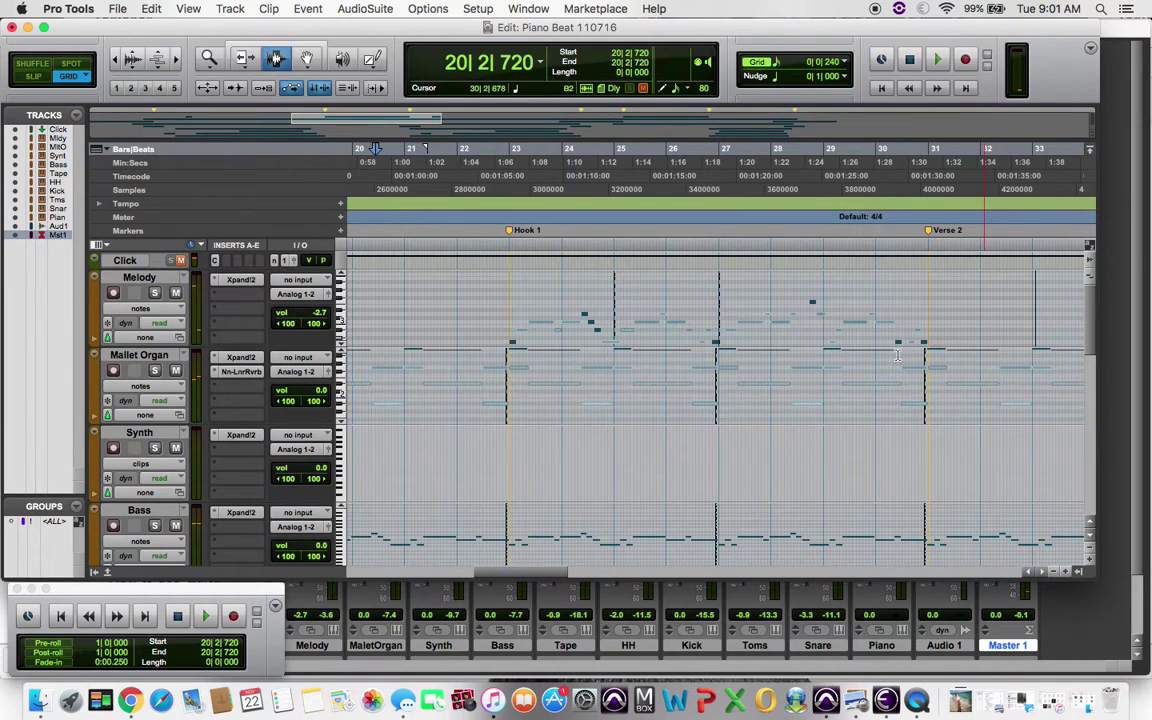
# Scroll the timeline past the Interlude, Hook2 and Bridge markers to the Outtro at bar 67
pyautogui.hscroll(10, 845, 353)
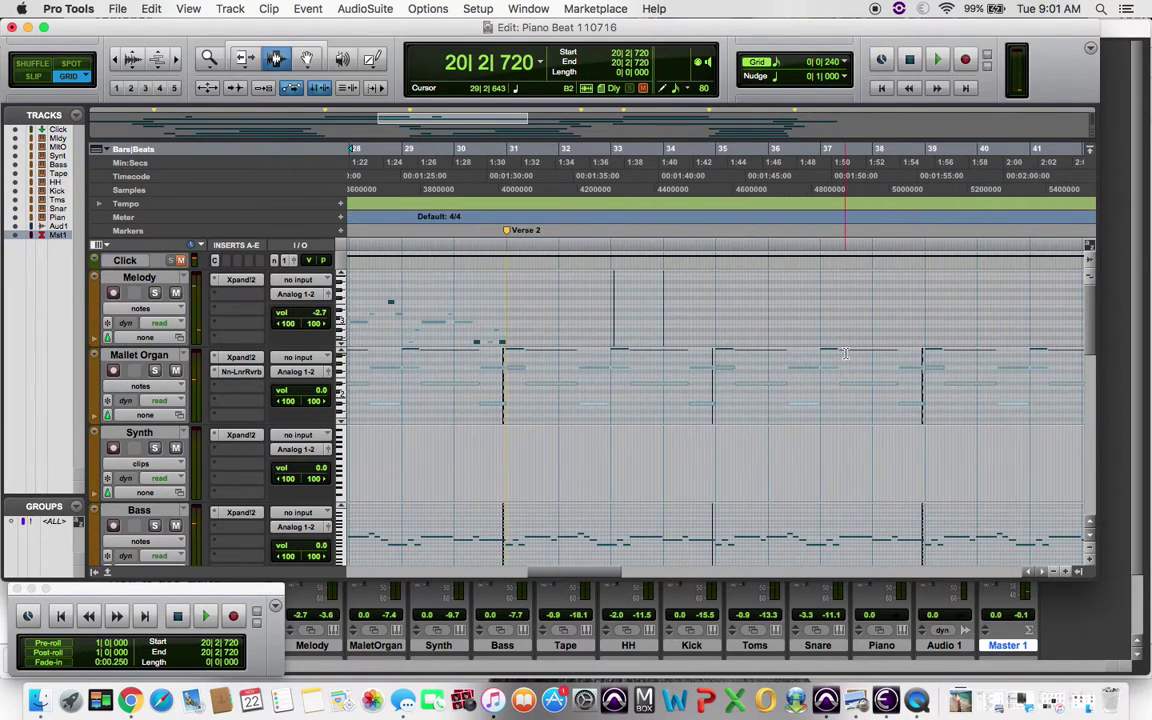
pyautogui.hscroll(10, 845, 353)
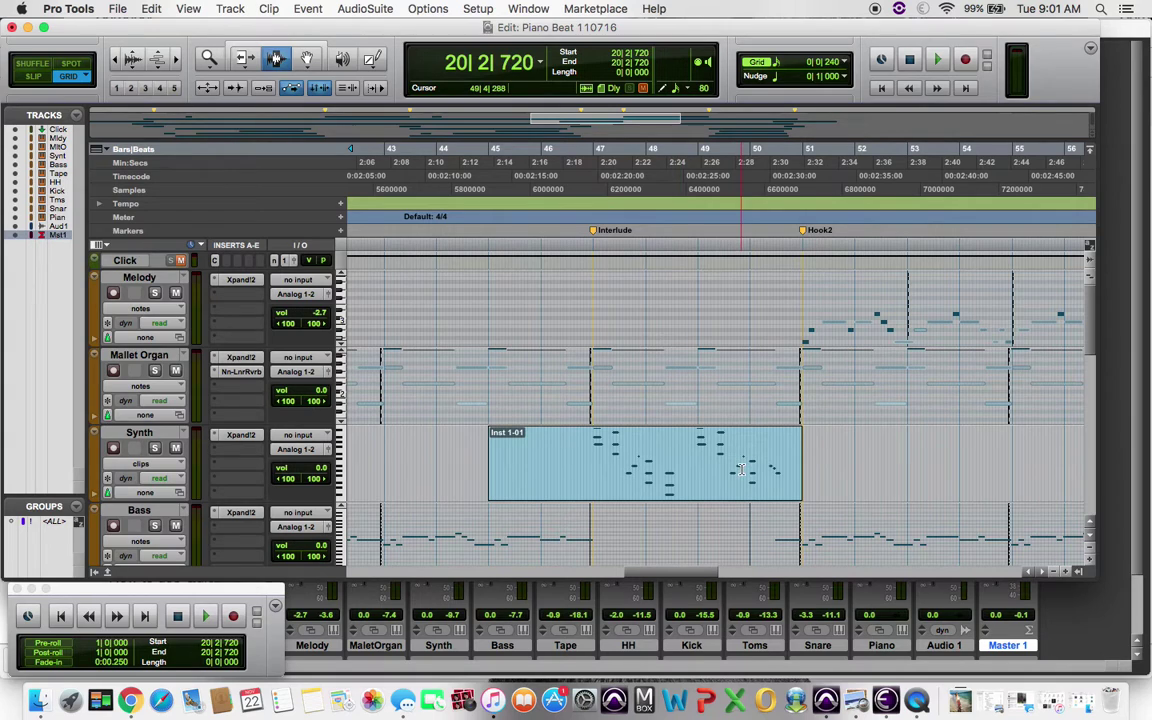
pyautogui.hscroll(3, 740, 463)
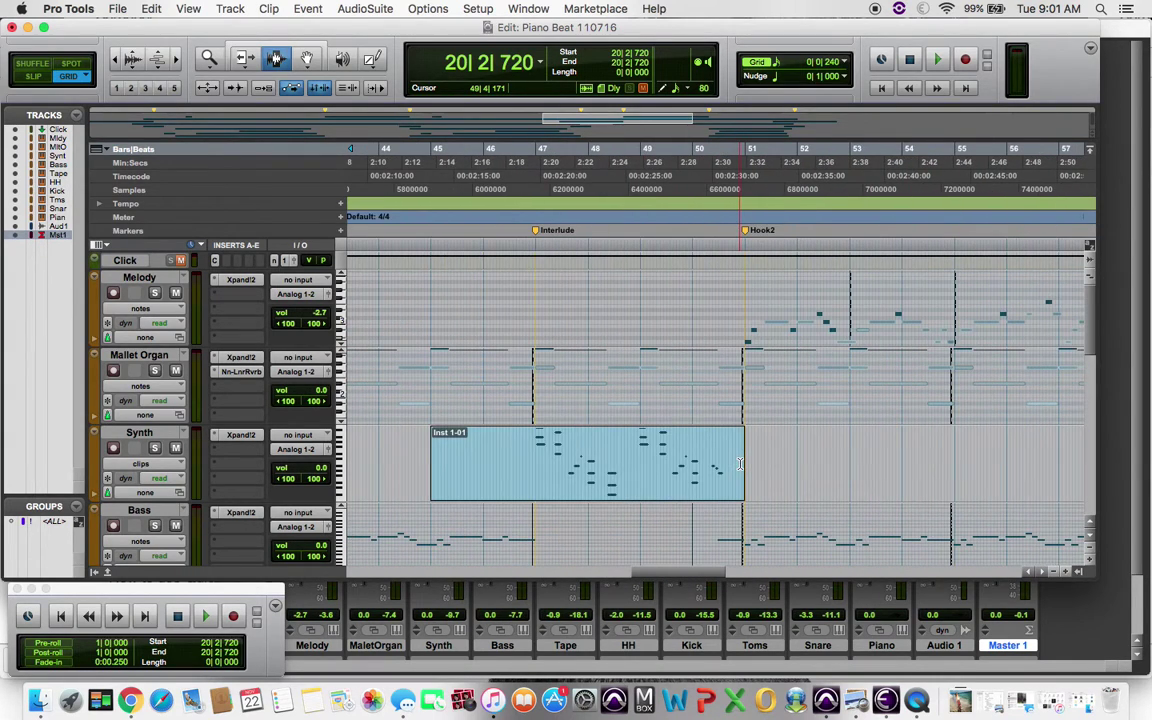
pyautogui.hscroll(5, 740, 463)
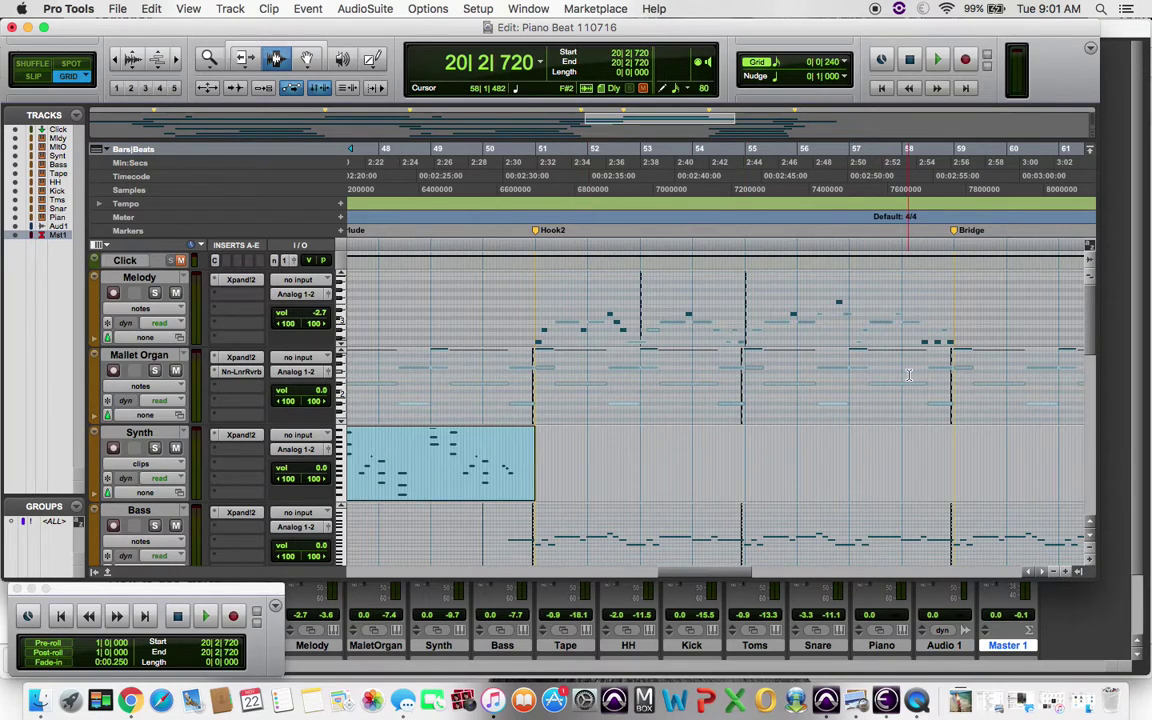
pyautogui.hscroll(10, 909, 375)
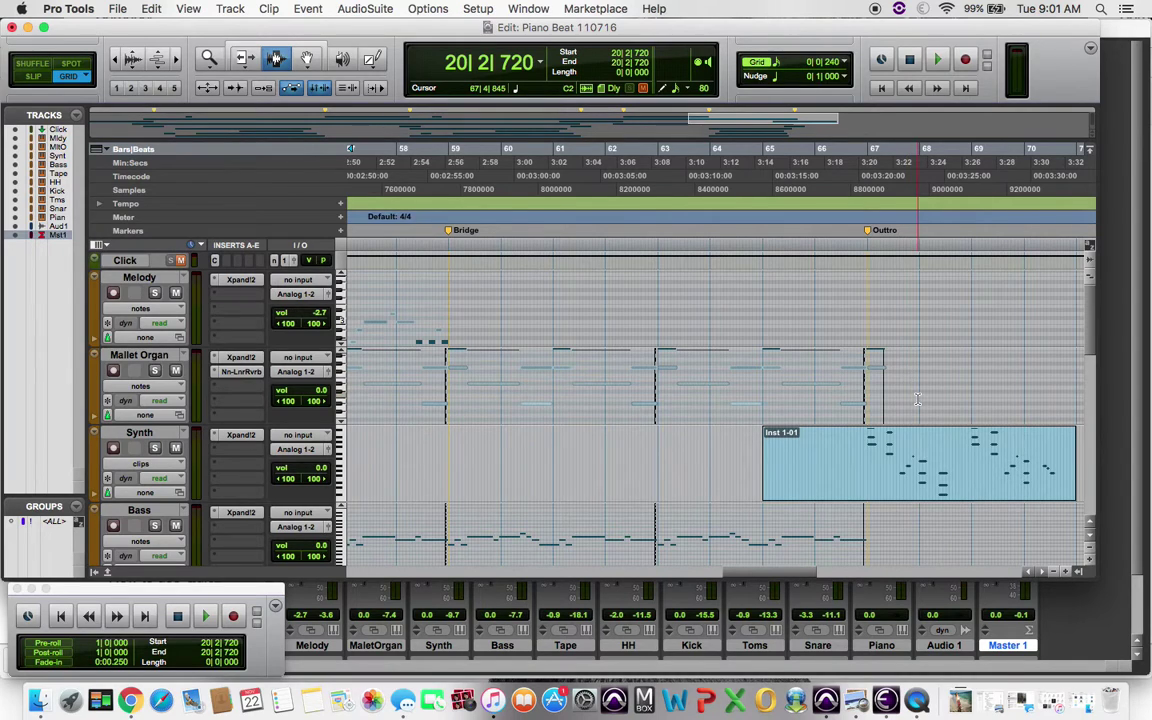
pyautogui.hscroll(3, 912, 385)
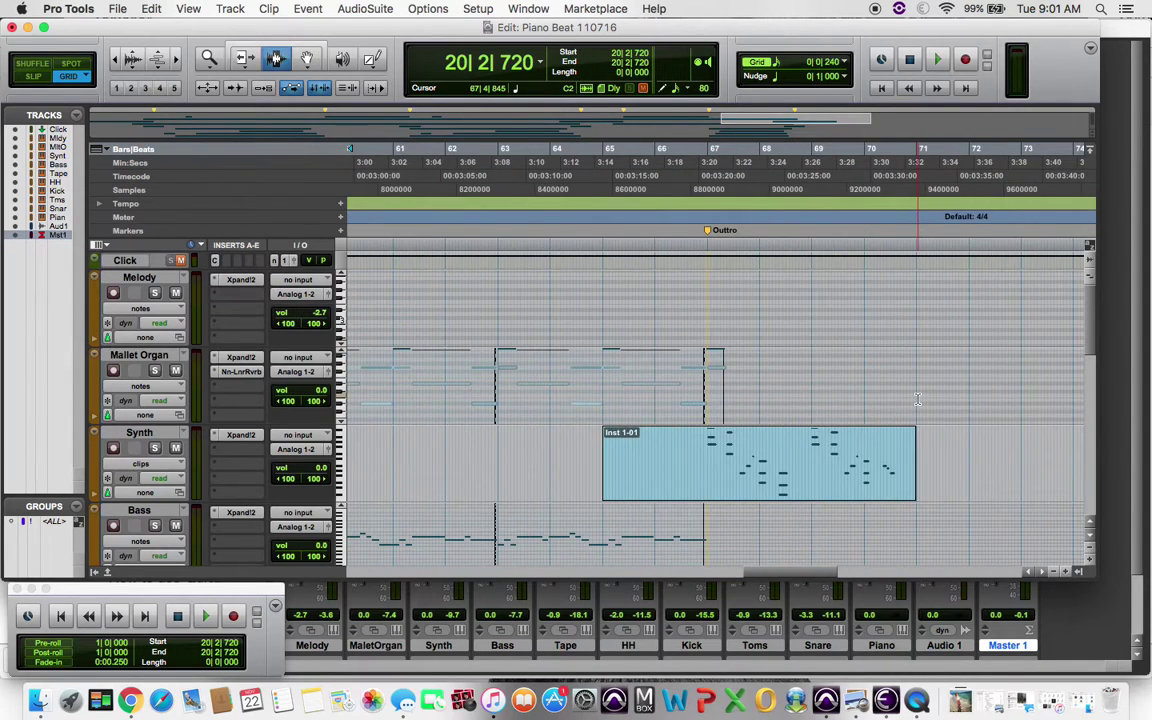